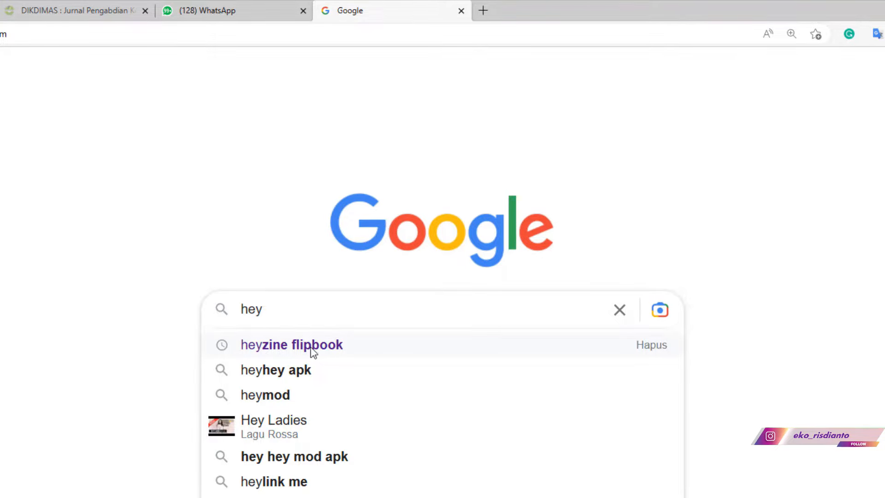
- Search Google for 'heyzine flipbook' and open the Heyzine PDF To Flipbook site
left_click(313, 350)
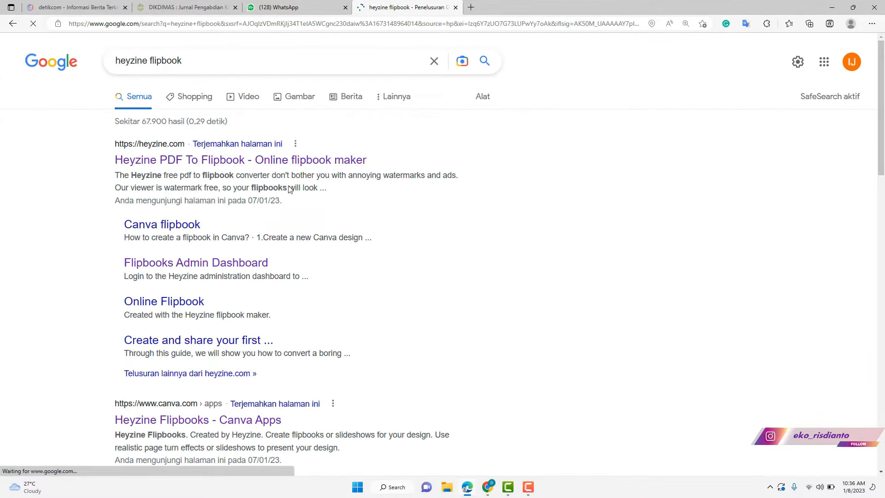
left_click(186, 161)
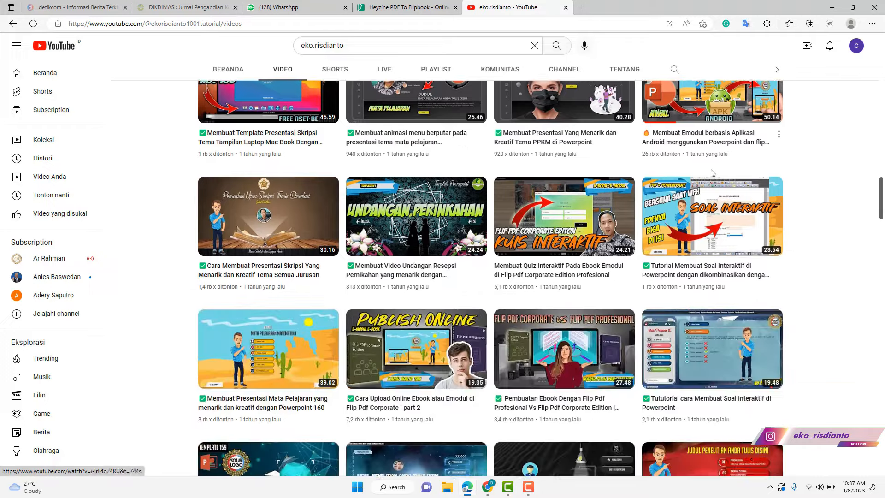
- Scroll down and back up through the YouTube channel's tutorial videos
scroll(881, 197, "down", 1)
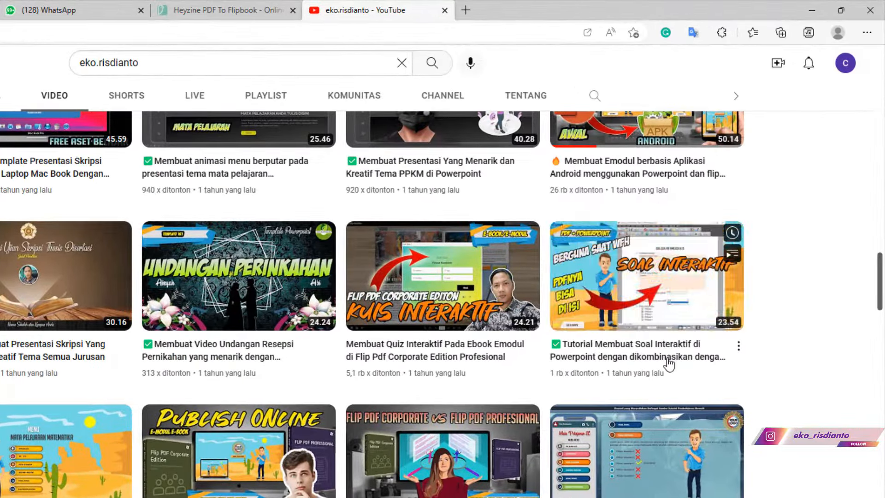
scroll(626, 365, "up", 2)
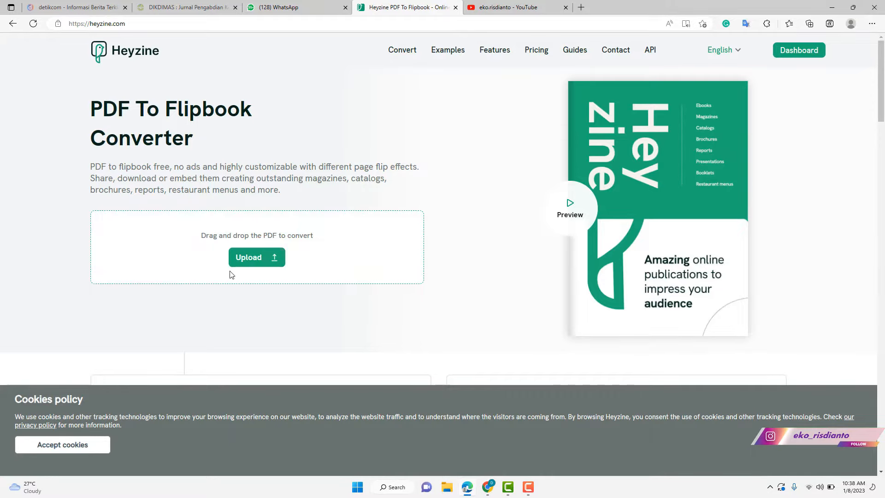
- Upload DRAFT MODUL PPT from Downloads and open the converted flipbook for customizing
left_click(245, 261)
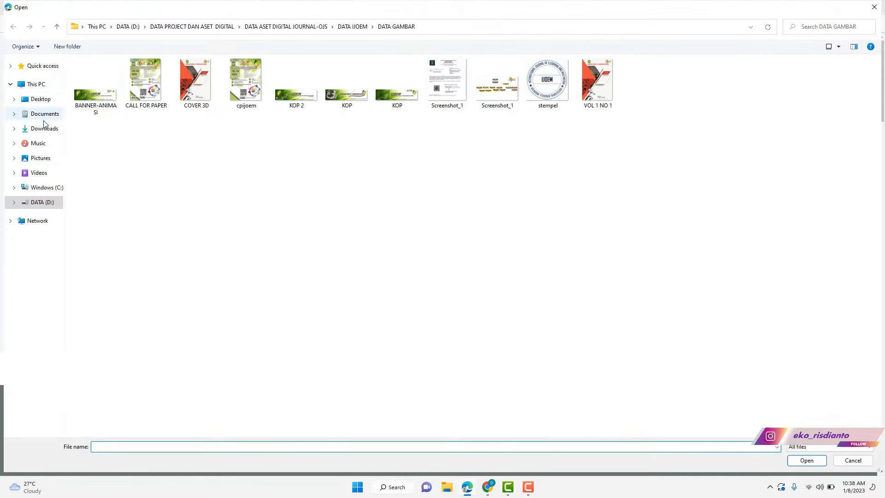
left_click(45, 128)
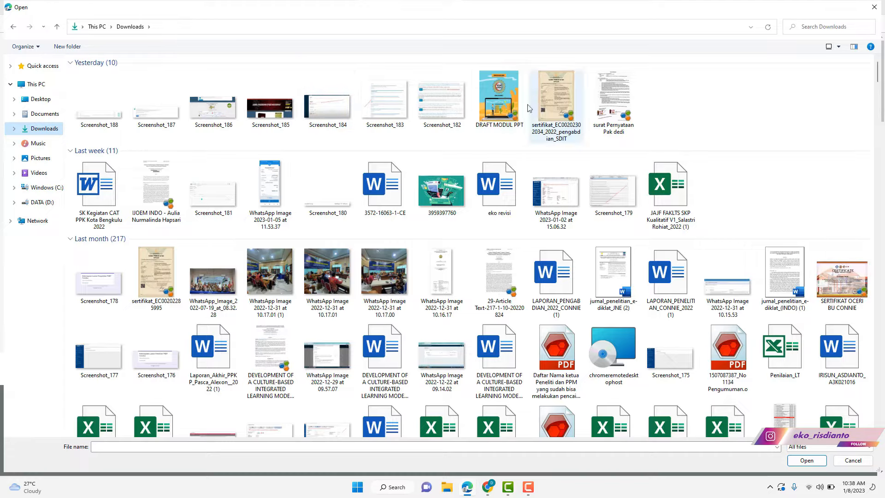
left_click(503, 106)
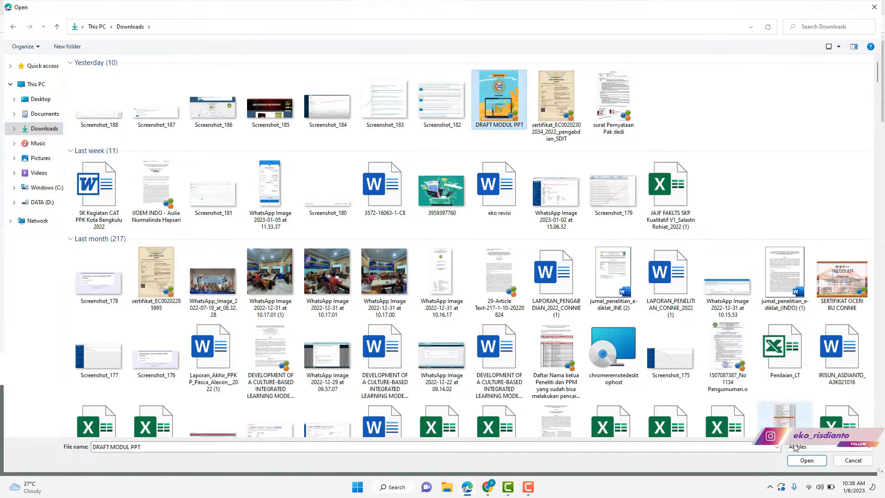
left_click(806, 460)
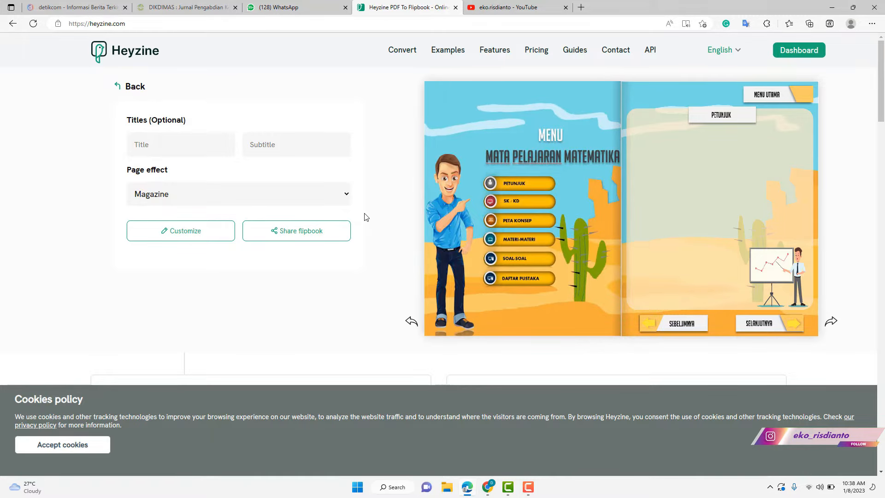
left_click(203, 236)
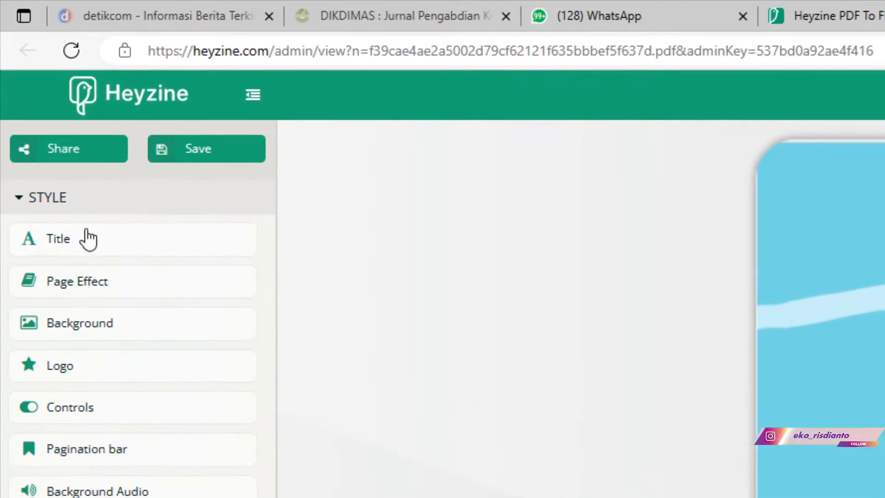
- Title the flipbook 'Emodul Pembelajaran Matematika' and save it
left_click(46, 114)
left_click(404, 305)
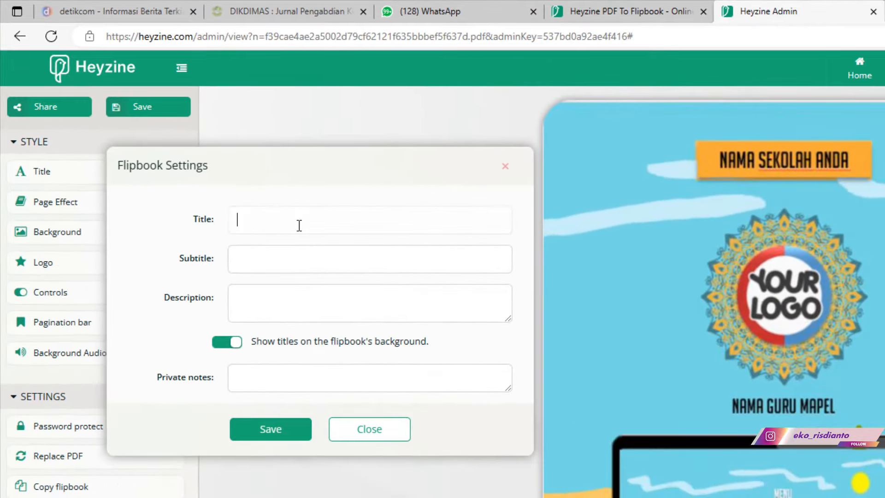
type("Emodul")
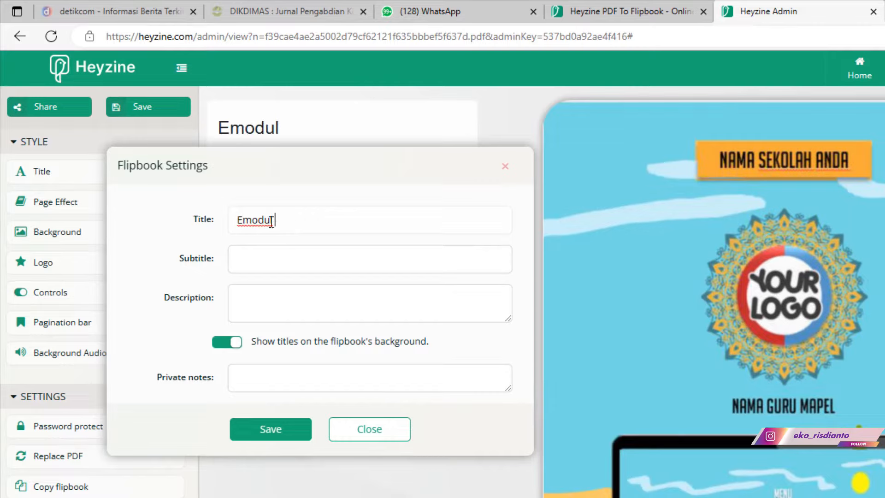
type(" Pembelja")
key("BackSpace")
key("BackSpace")
type("ajaran Matematika")
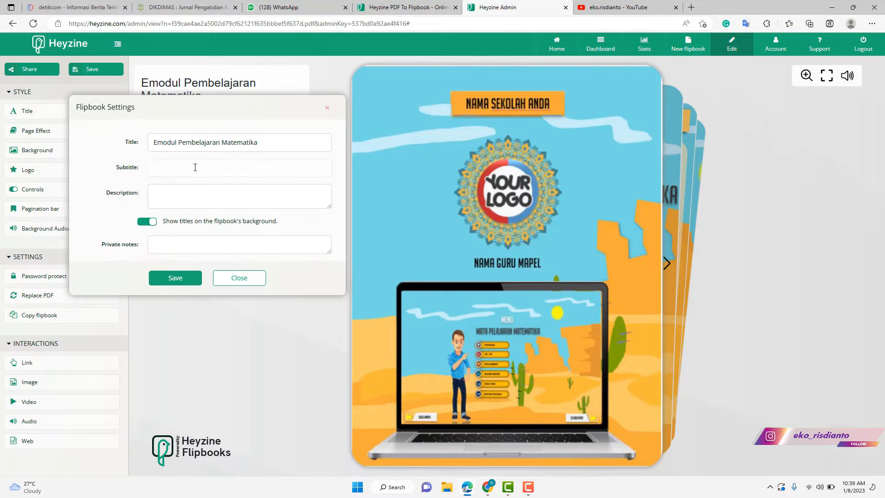
left_click(175, 279)
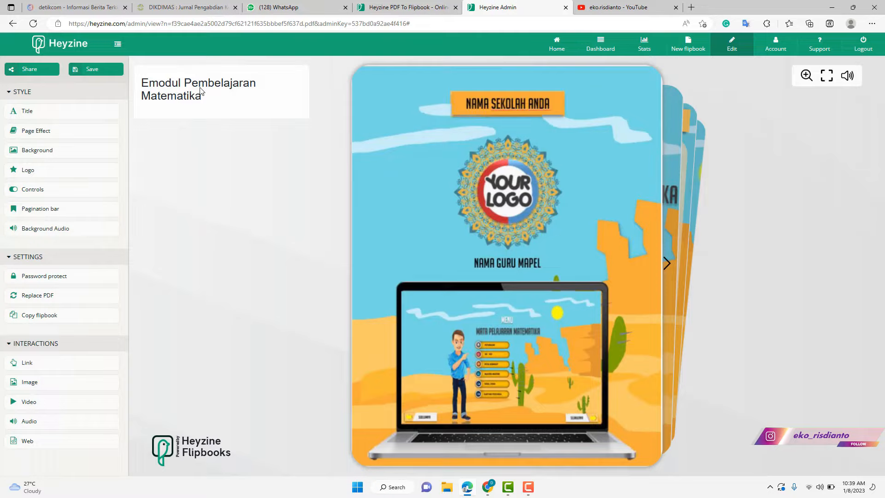
- Correct the title to 'E-modul Pembelajaran Matematika' by adding the hyphen, and save
left_click(59, 116)
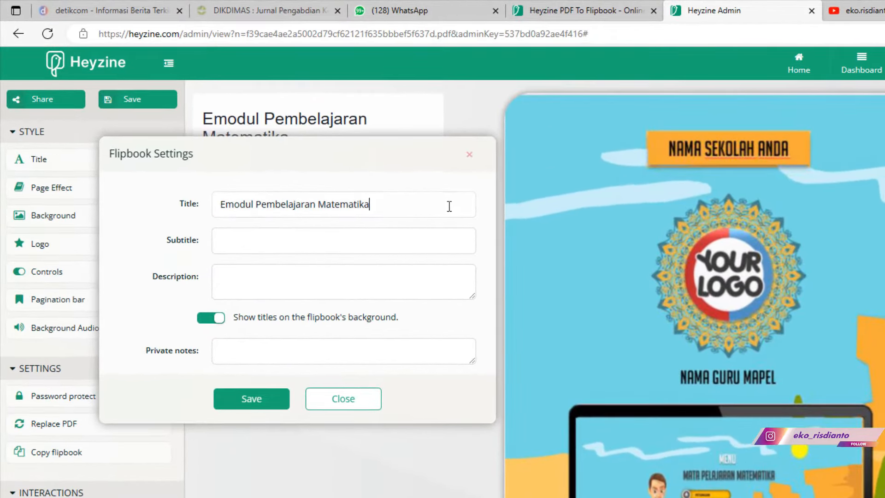
left_click(226, 203)
type("-")
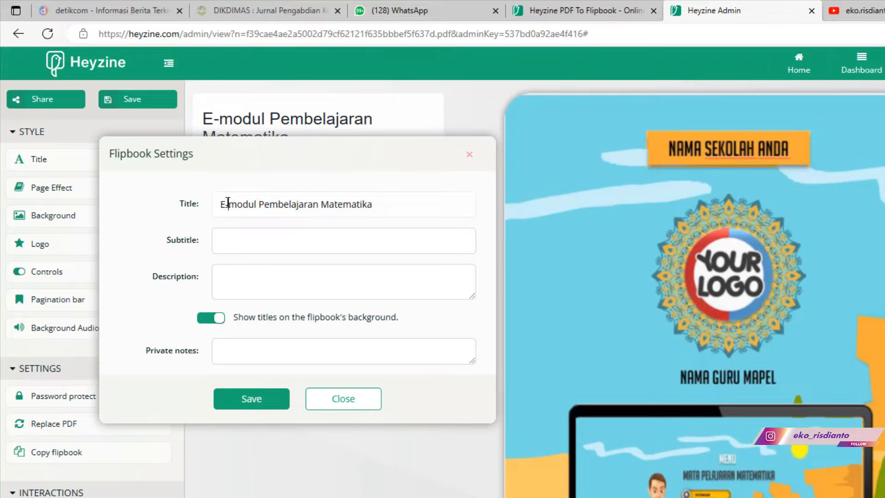
left_click(251, 399)
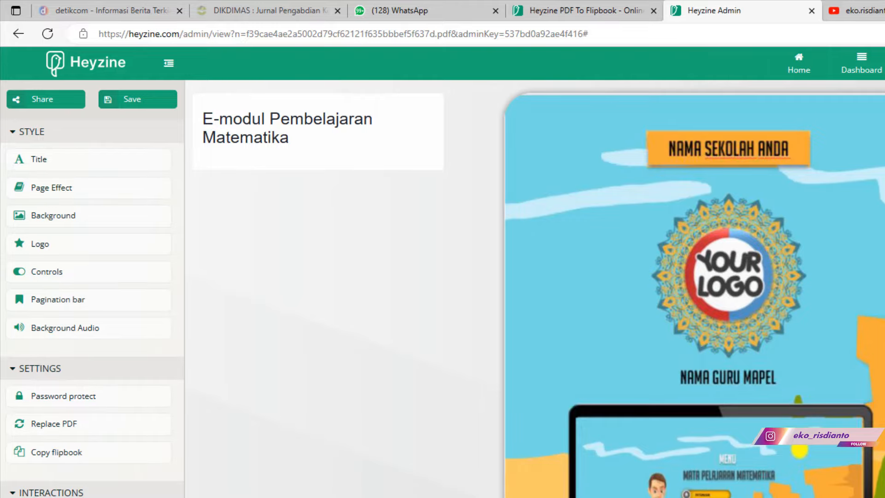
left_click(877, 346)
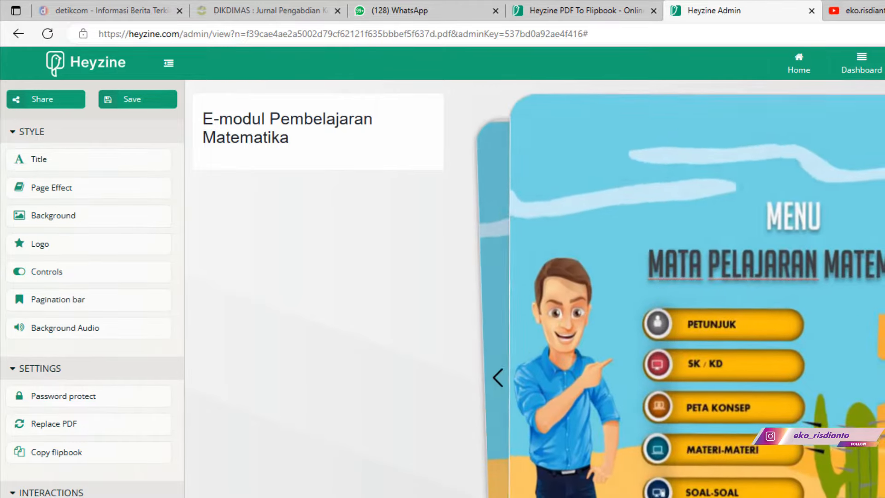
- Flip back and forth through the cover, Menu, Petunjuk and Materi-materi pages
left_click(877, 346)
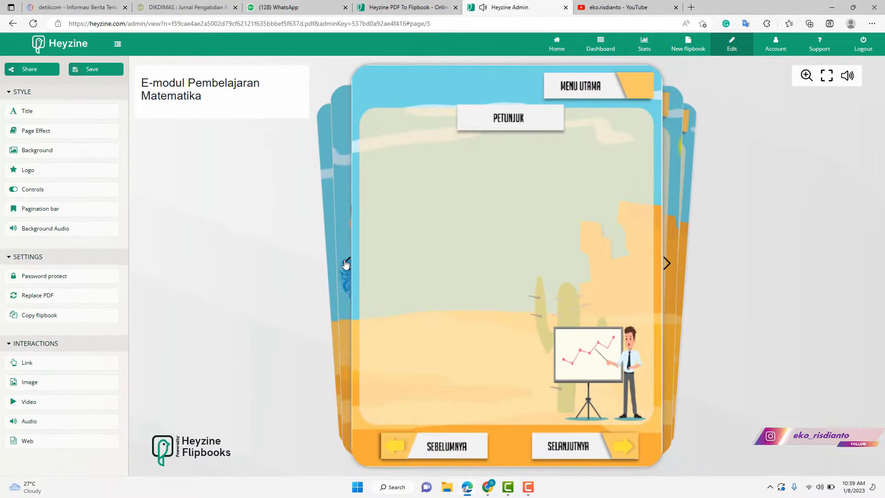
left_click(346, 262)
left_click(345, 262)
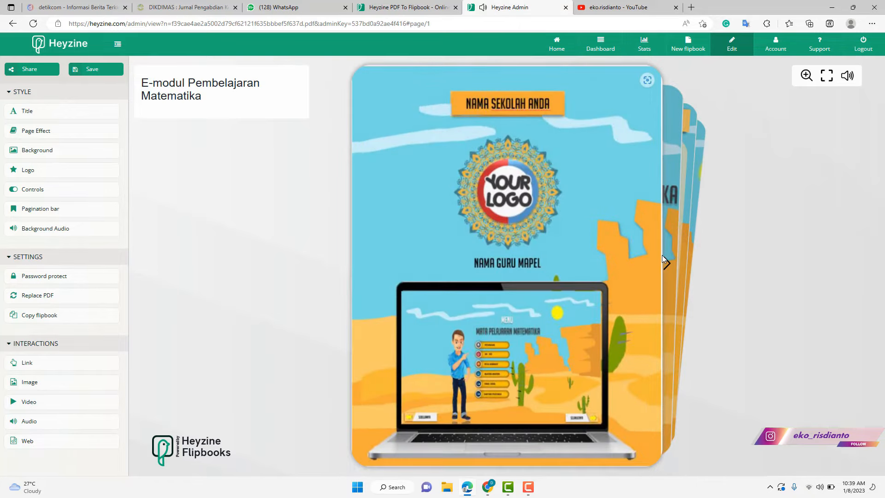
left_click(664, 261)
left_click(665, 265)
left_click(666, 270)
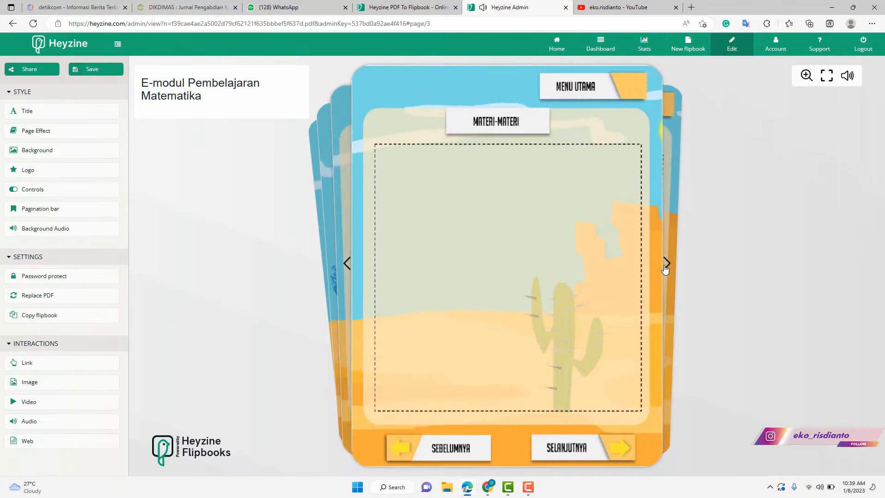
left_click(351, 268)
- Try the Magazine, Book and Album page effects, previewing a page turn with each
left_click(36, 131)
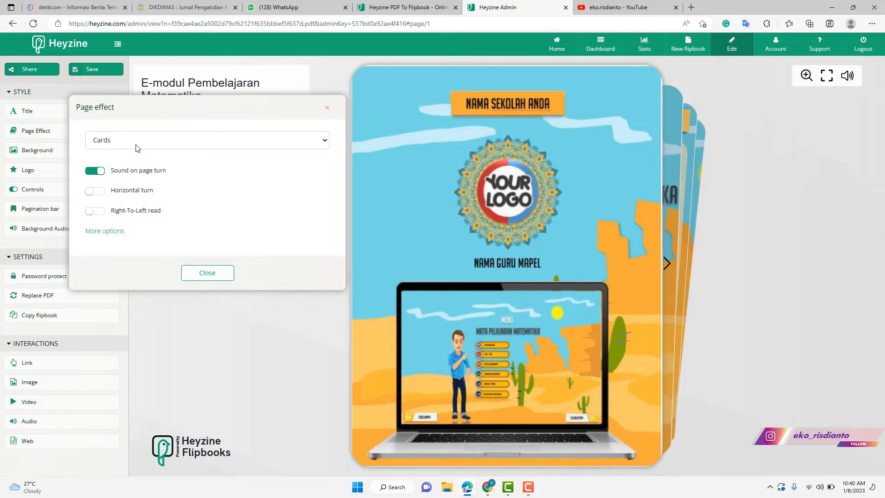
left_click(137, 148)
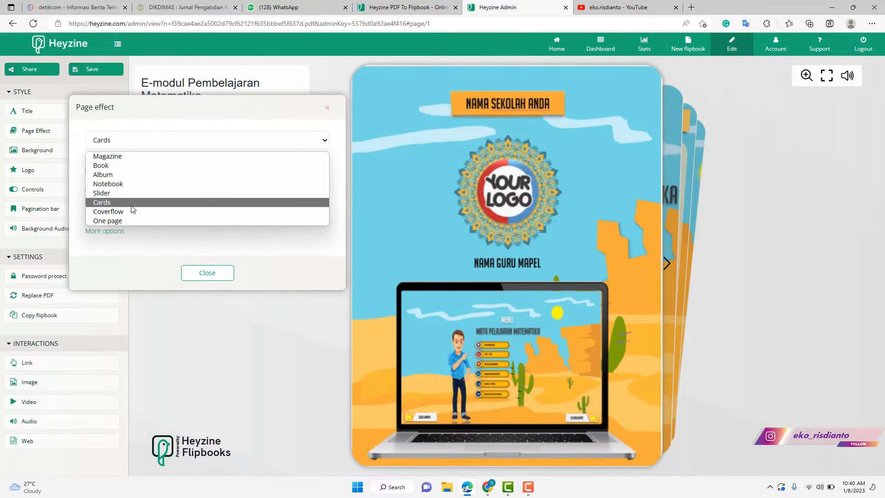
left_click(120, 156)
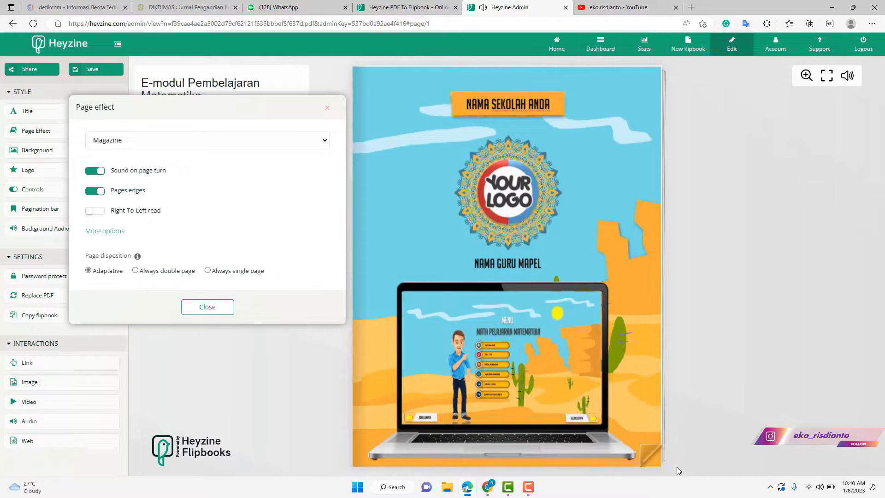
mouse_move(606, 452)
left_mouse_down()
mouse_move(339, 486)
mouse_move(518, 464)
mouse_move(399, 479)
mouse_move(308, 414)
mouse_move(276, 412)
mouse_move(264, 435)
mouse_move(399, 457)
mouse_move(607, 461)
left_mouse_up()
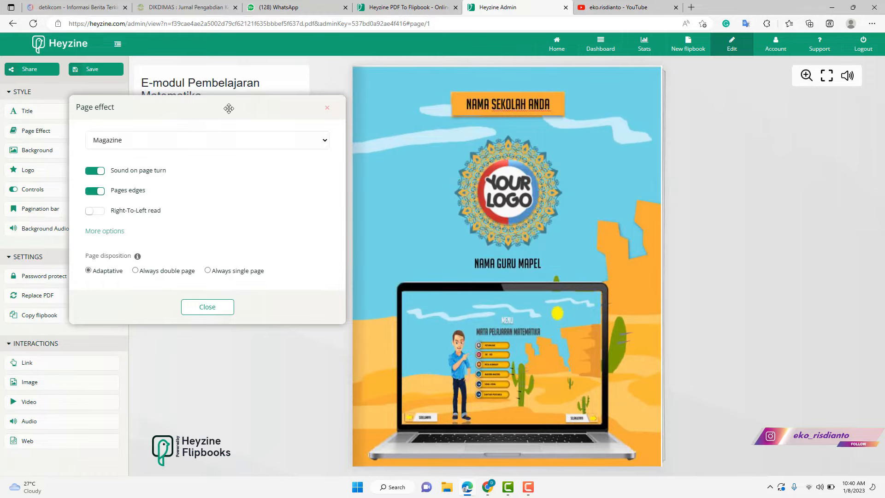
left_click_drag(229, 109, 775, 144)
left_click_drag(231, 134, 181, 238)
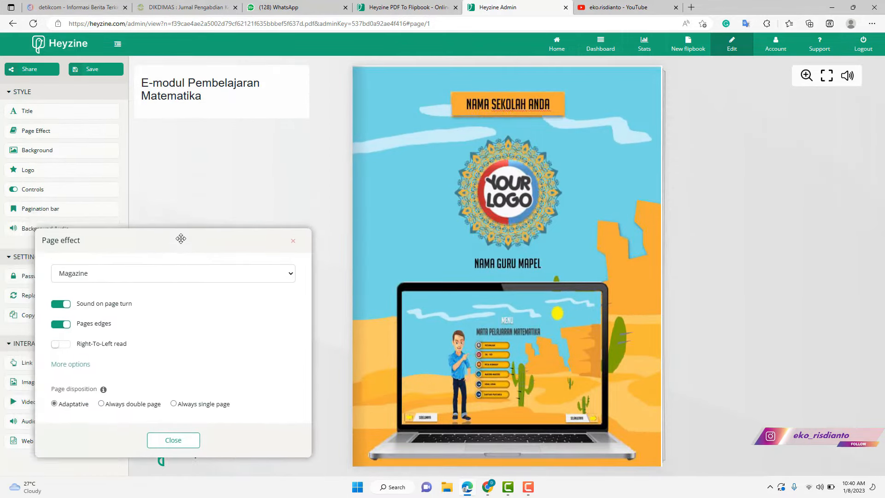
left_click(183, 272)
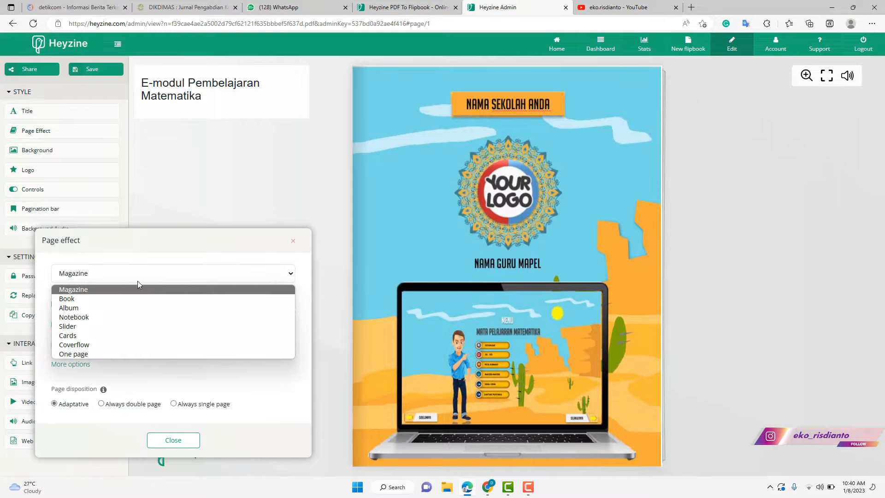
left_click(102, 298)
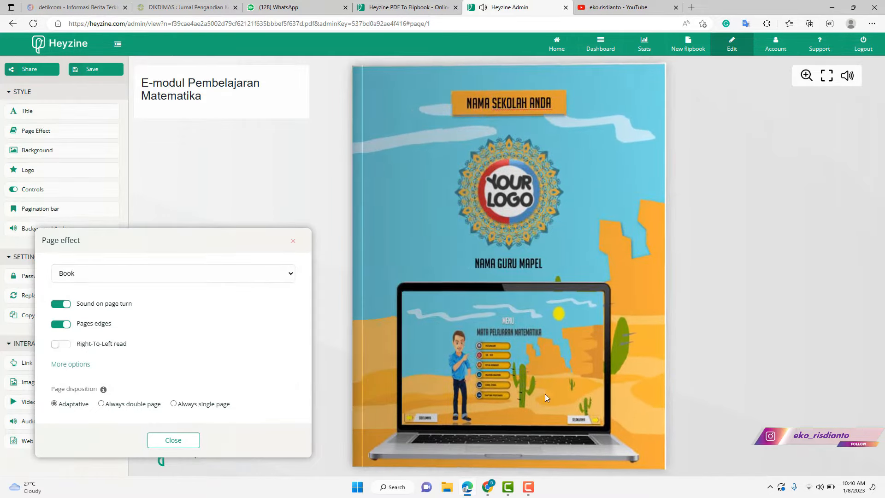
left_click_drag(544, 394, 300, 450)
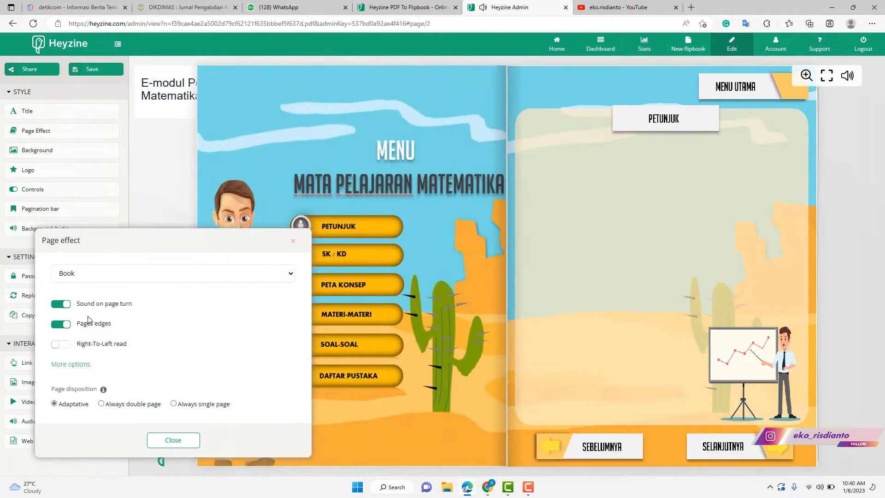
left_click(129, 278)
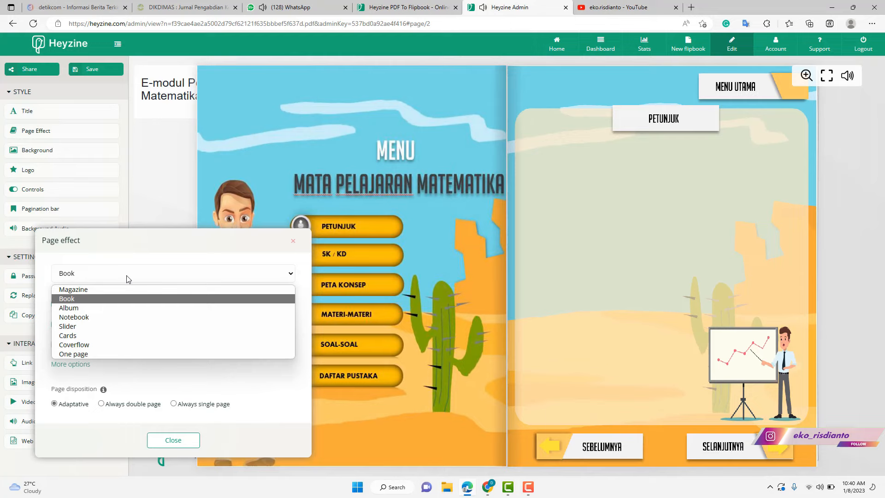
left_click(102, 310)
left_click_drag(642, 413, 248, 433)
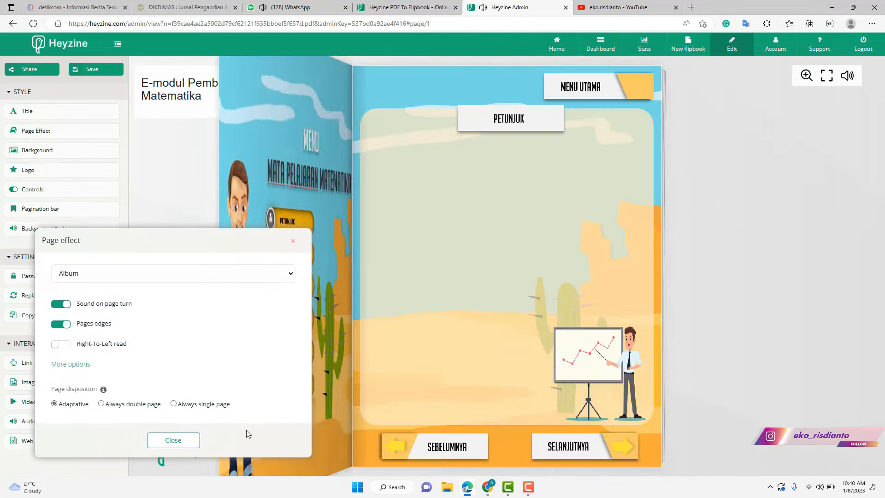
- Switch the page effect to Cards and preview the page turns
left_click(118, 275)
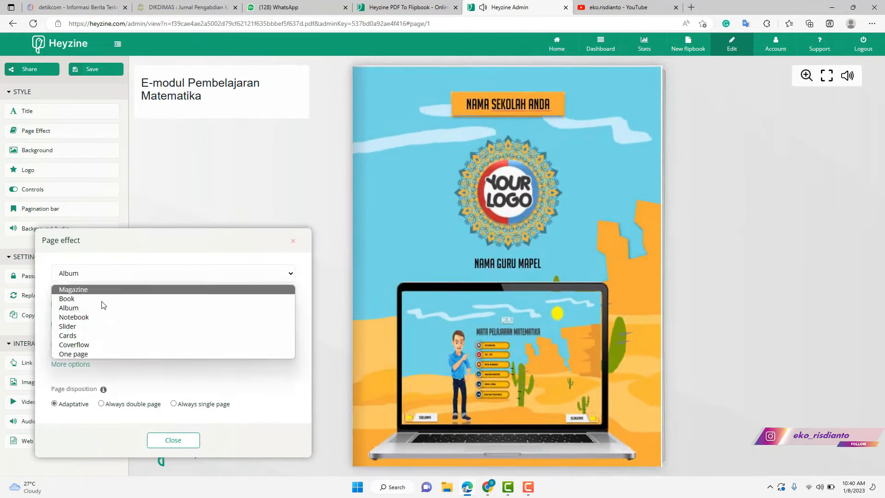
left_click(91, 338)
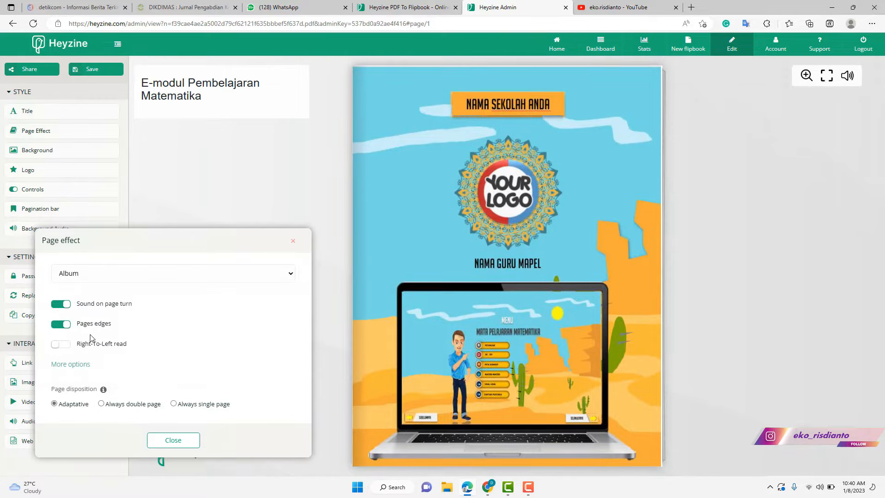
left_click(666, 265)
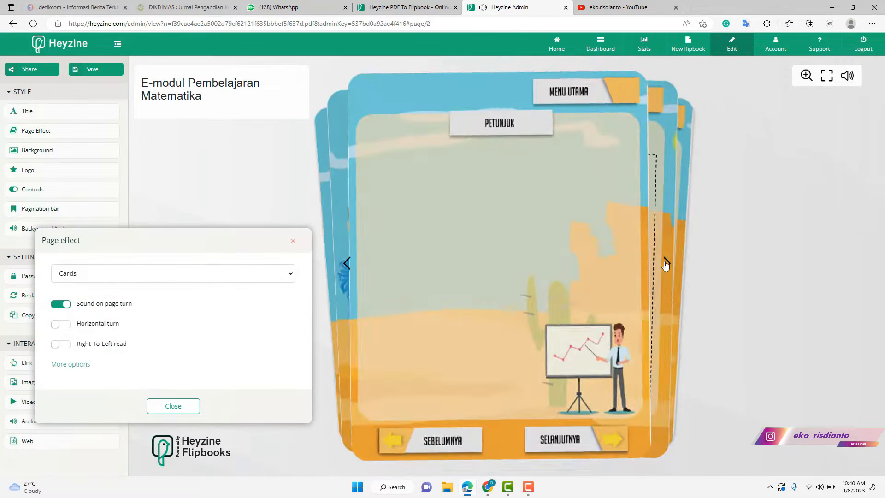
left_click(665, 265)
left_click(666, 265)
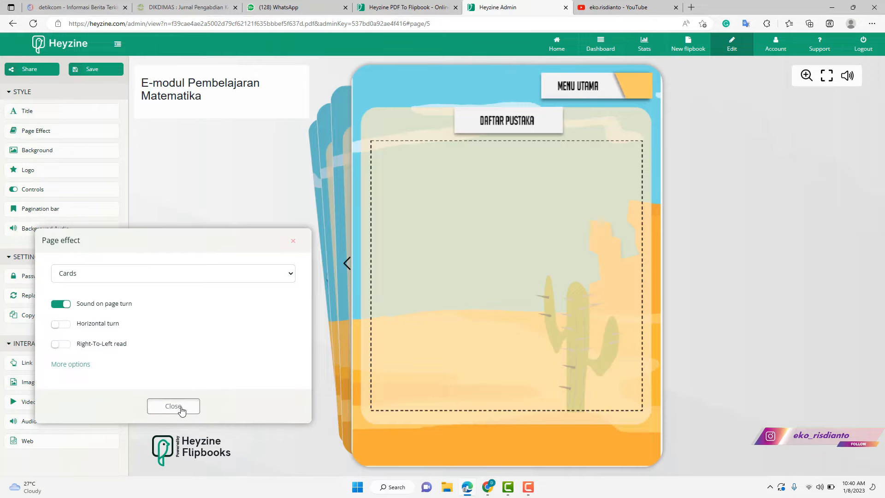
- Test vertical turning, revert to horizontal turning, and close the page effect settings
left_click(68, 325)
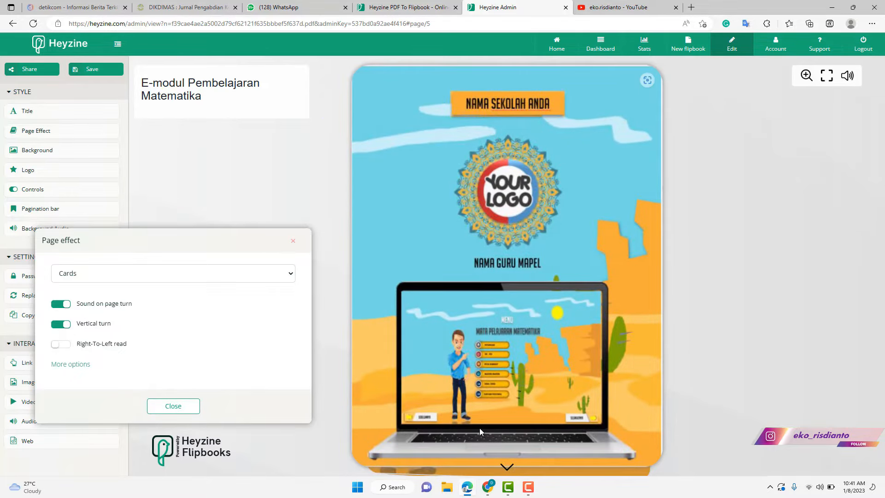
left_click(507, 466)
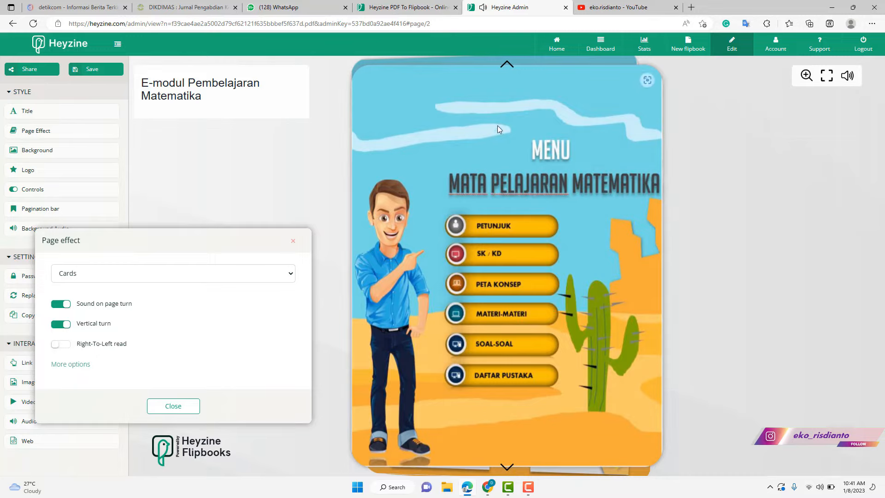
left_click(506, 63)
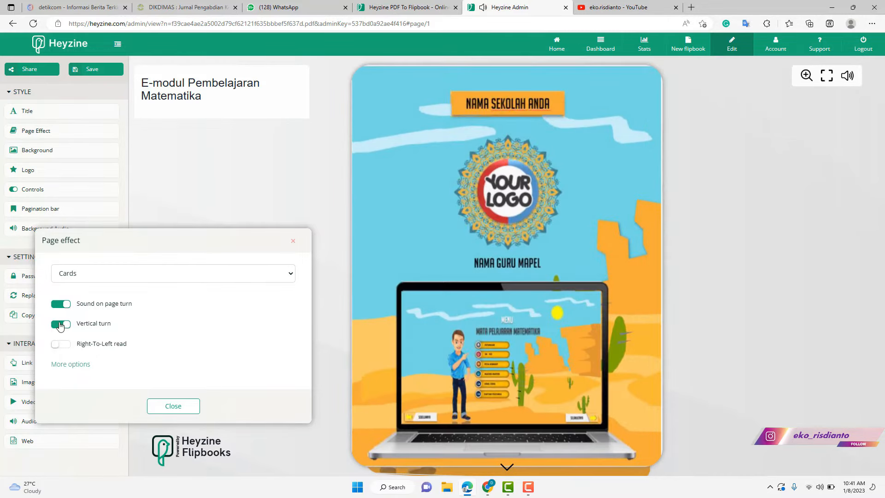
left_click(56, 326)
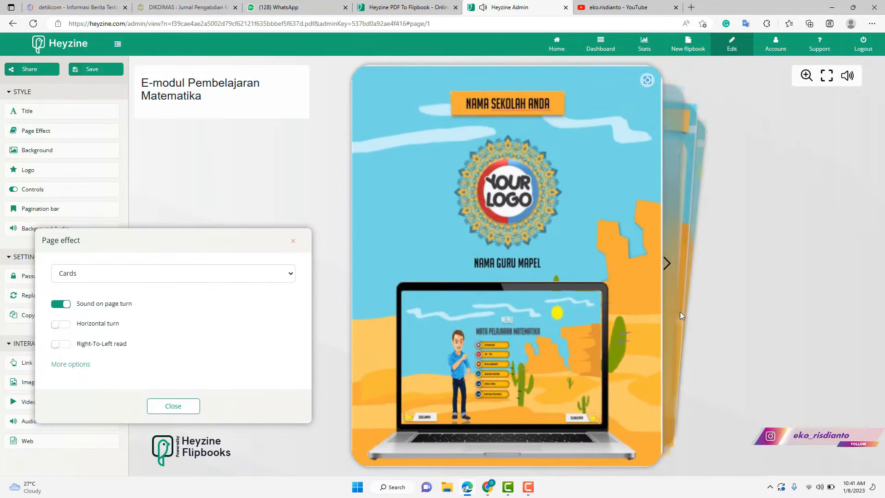
left_click(671, 271)
left_click(673, 274)
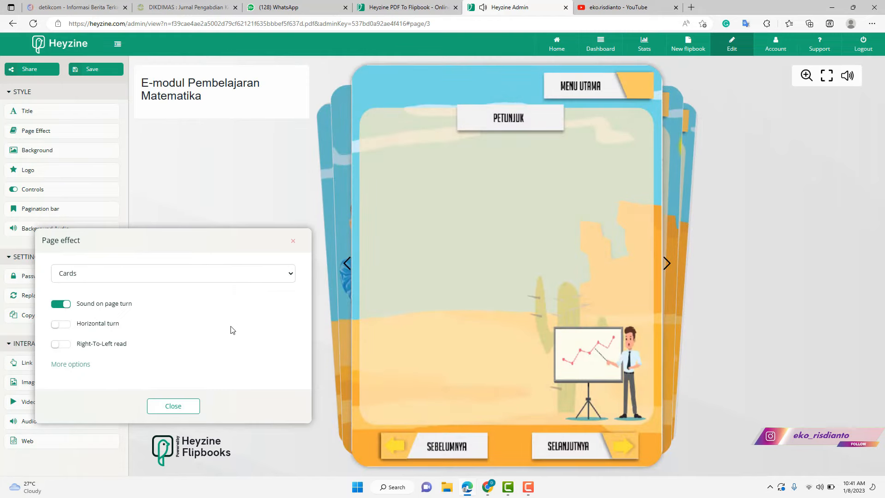
left_click(171, 407)
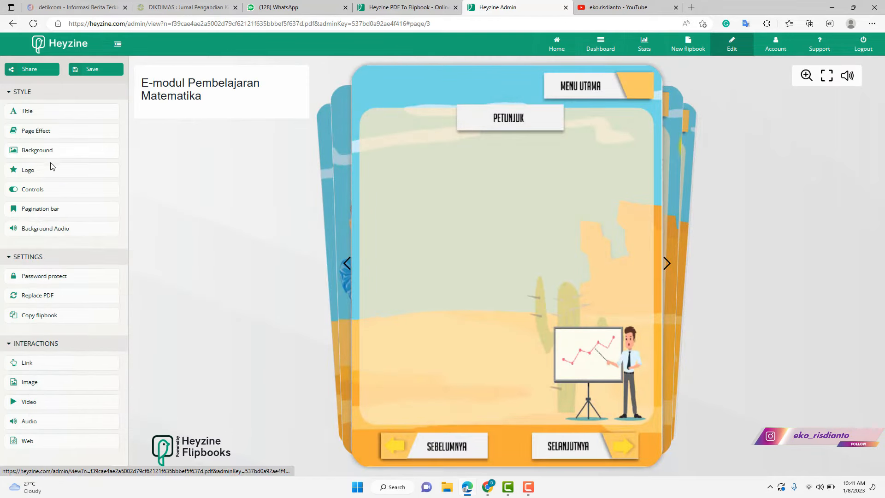
double_click(350, 272)
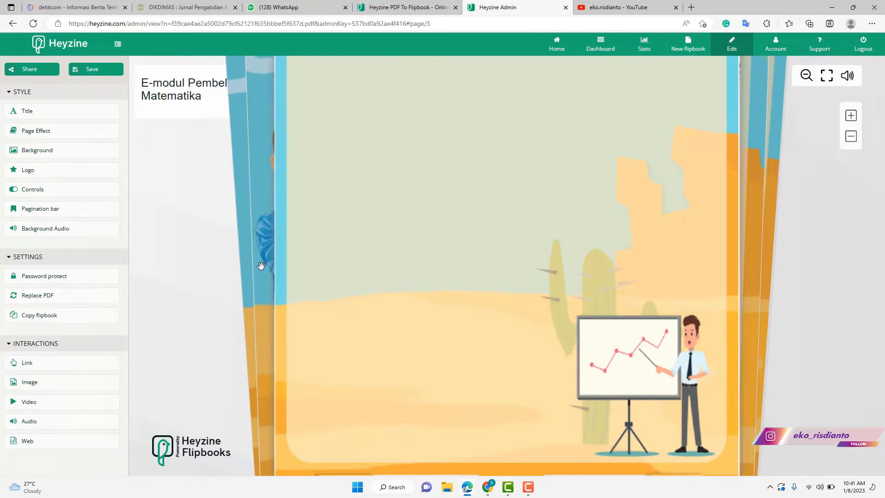
double_click(318, 249)
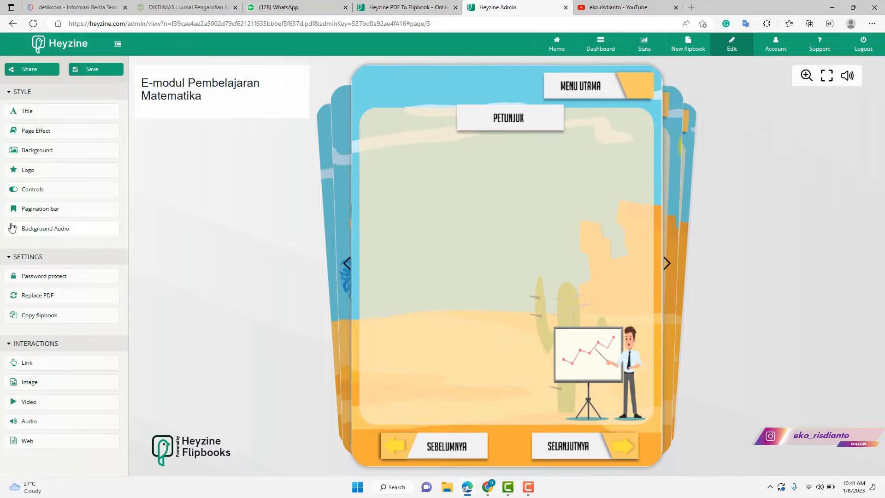
left_click(51, 173)
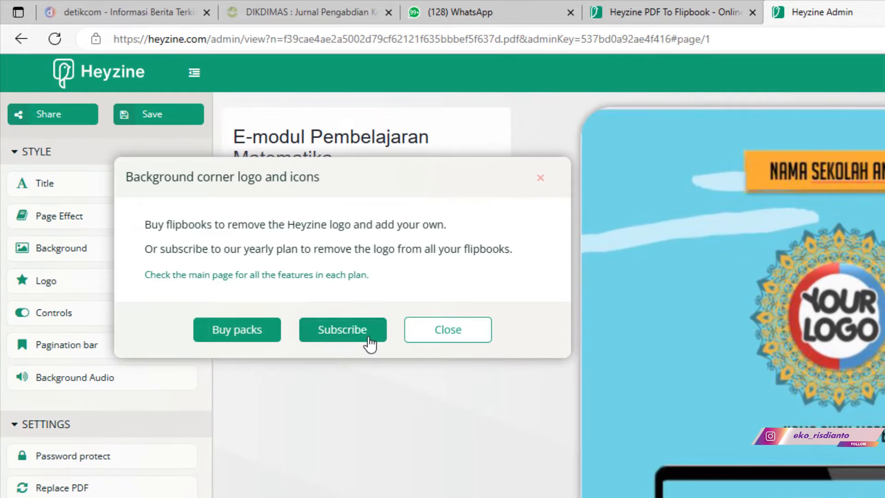
left_click(344, 338)
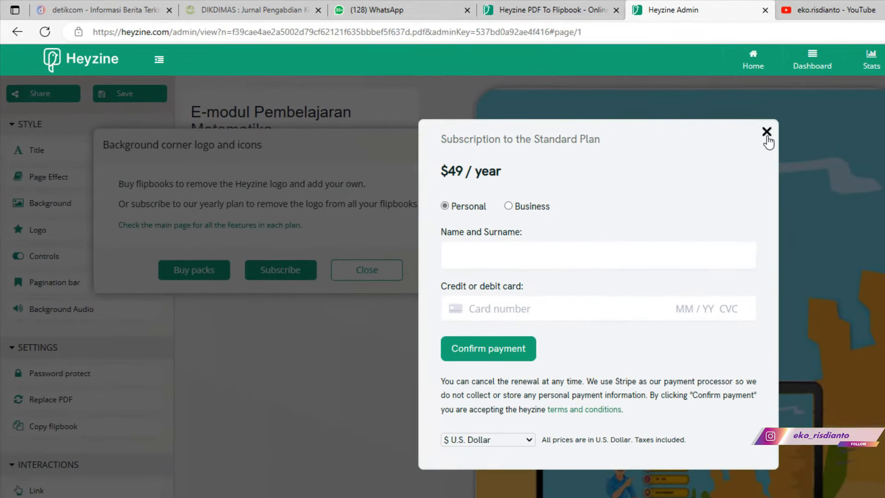
left_click(767, 134)
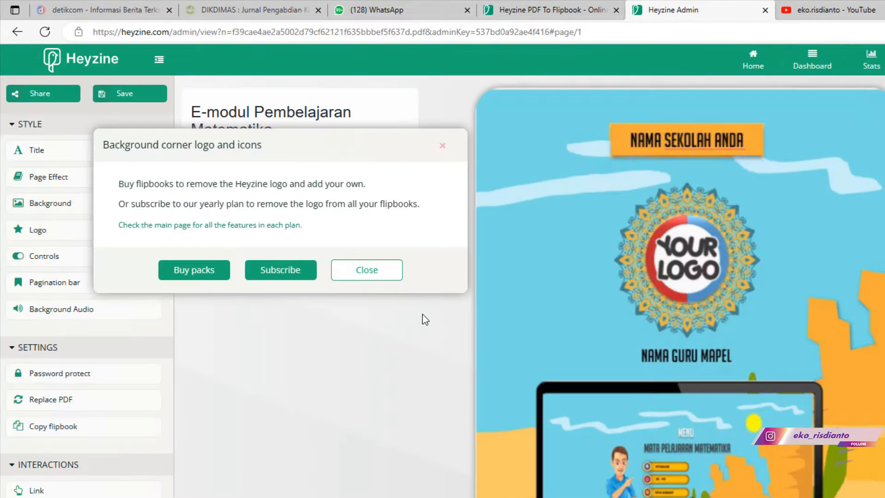
left_click(376, 275)
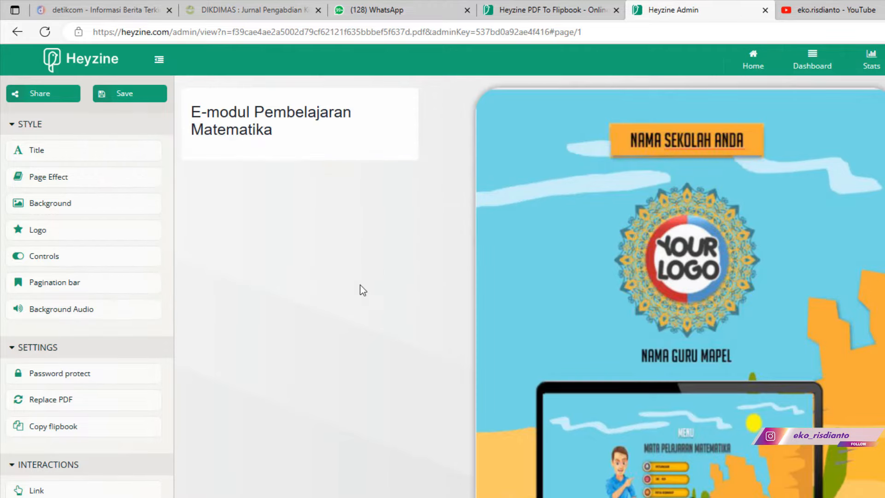
- Try toggling the Download, Share, Print and page-arrow viewer controls on and off
left_click(98, 267)
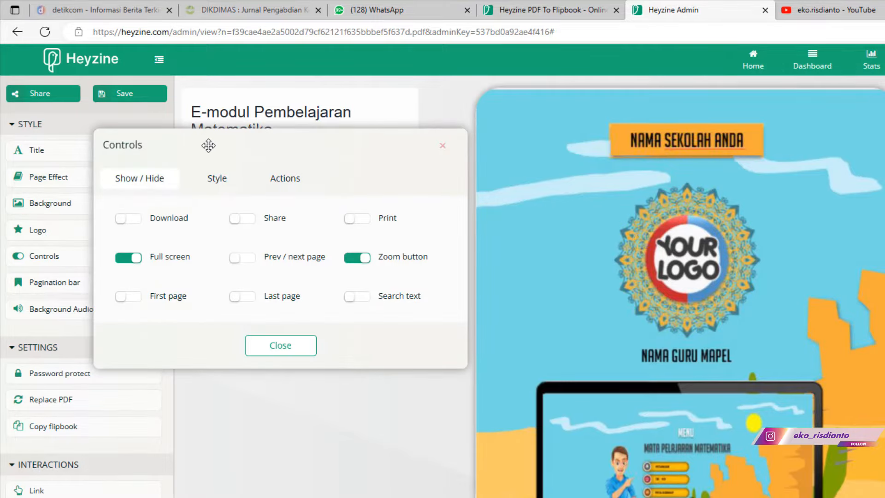
left_click_drag(199, 154, 171, 254)
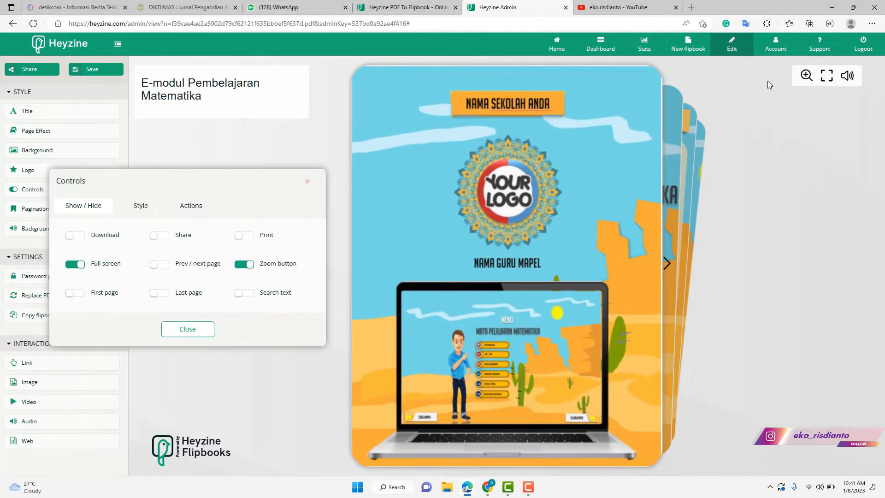
left_click(81, 237)
left_click(76, 235)
left_click(159, 235)
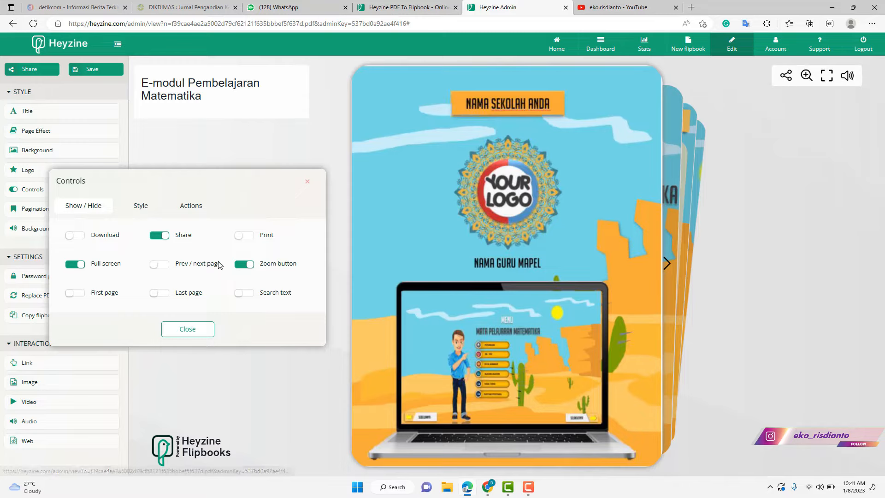
left_click(252, 238)
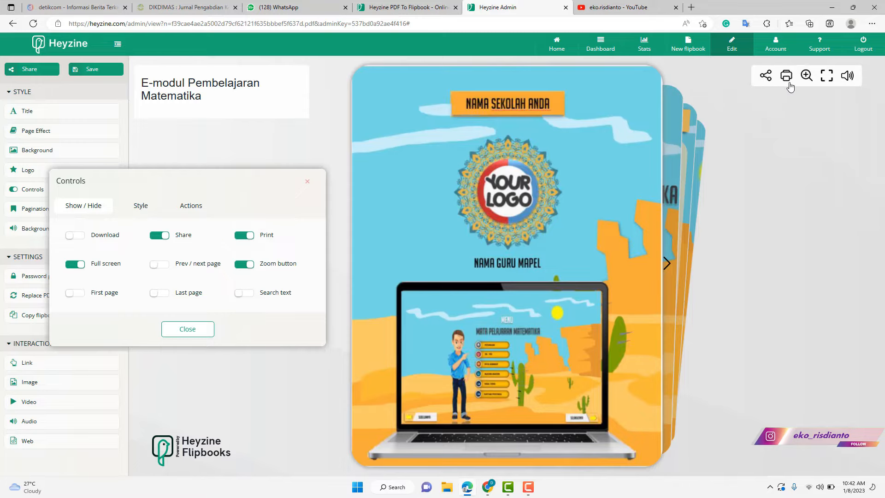
left_click(244, 237)
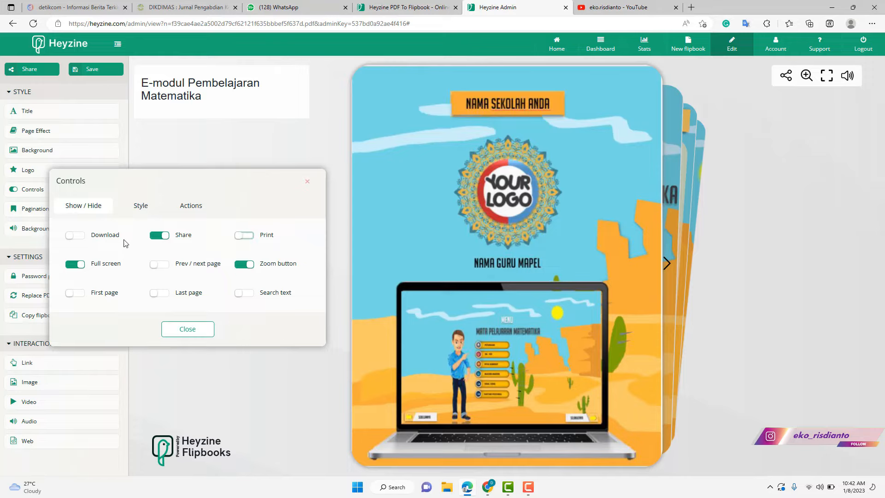
left_click(75, 237)
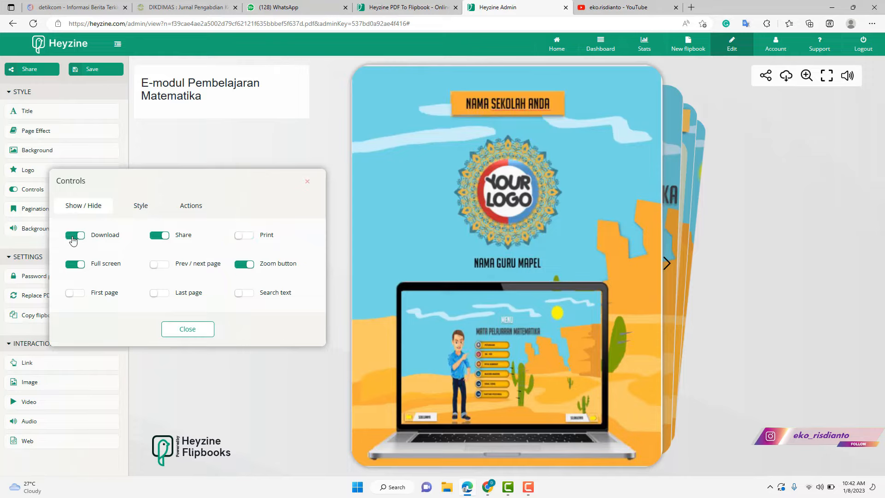
left_click(75, 237)
left_click(157, 238)
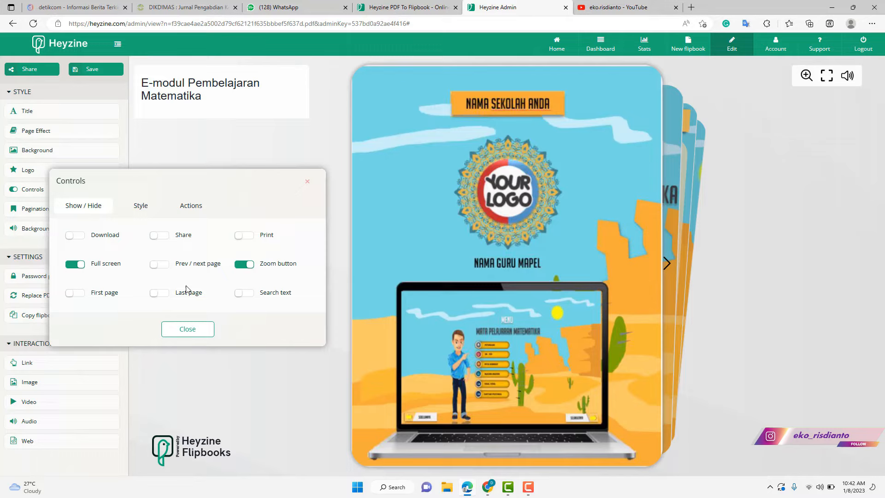
left_click(161, 266)
left_click(159, 270)
- Review the Style and Actions options, turn Download on, and close the controls settings
left_click(141, 205)
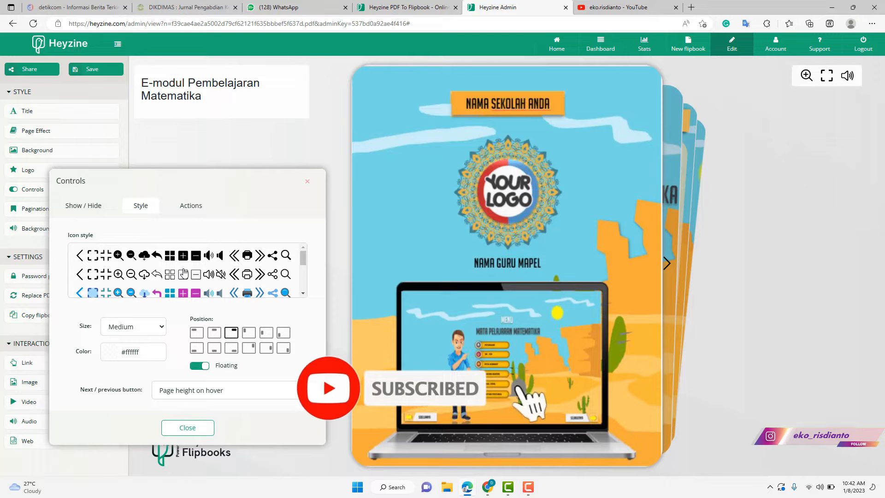
left_click(191, 211)
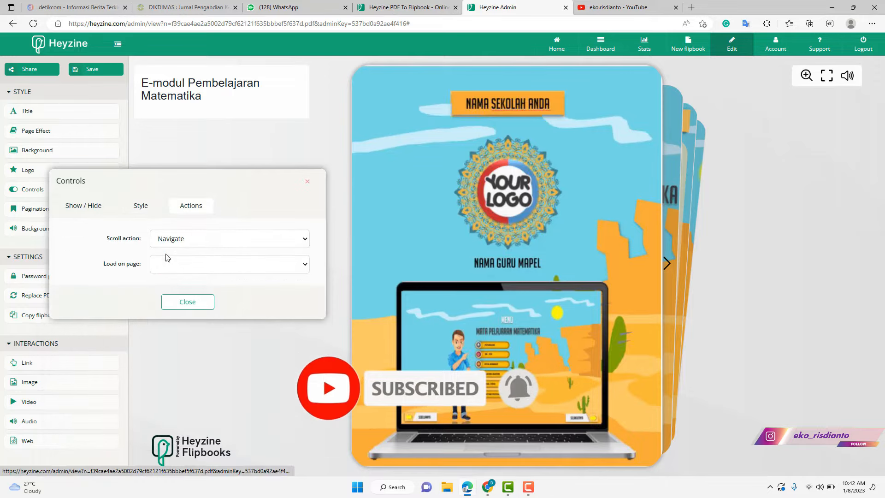
left_click(86, 207)
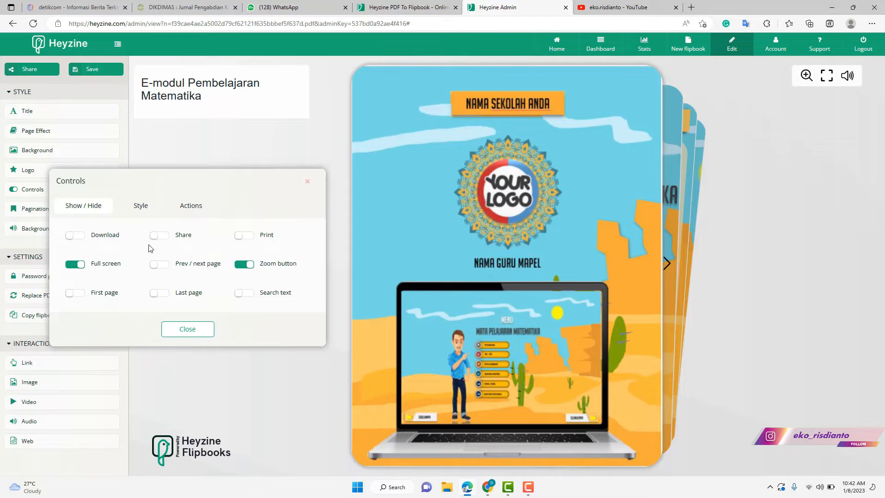
left_click(76, 236)
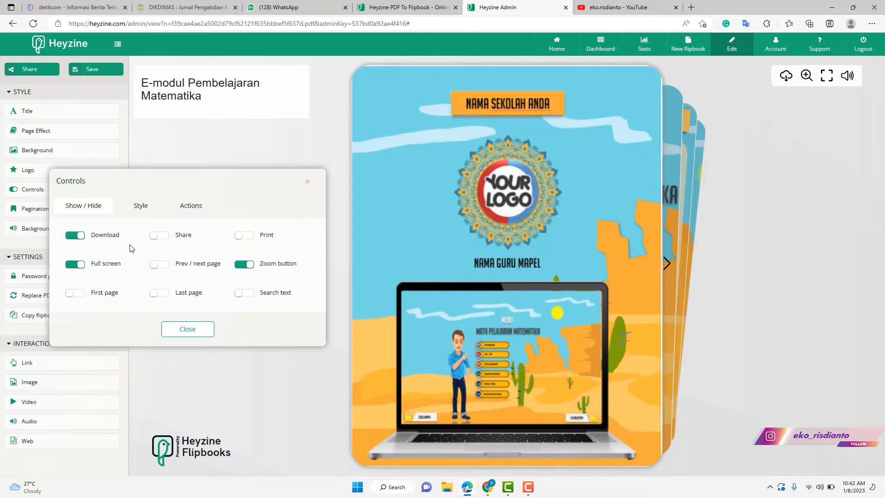
left_click(183, 330)
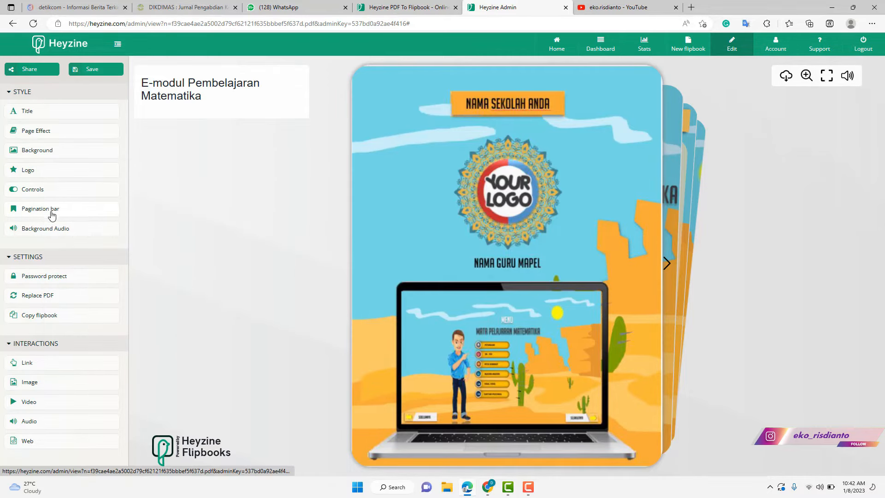
- Leave the pagination bar type as Hidden, then open the Background settings
left_click(70, 212)
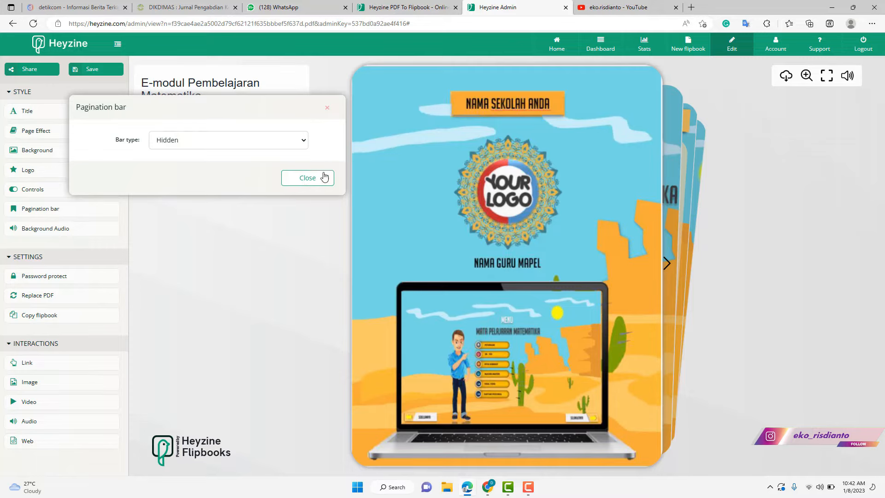
left_click(283, 146)
left_click(283, 145)
left_click(325, 178)
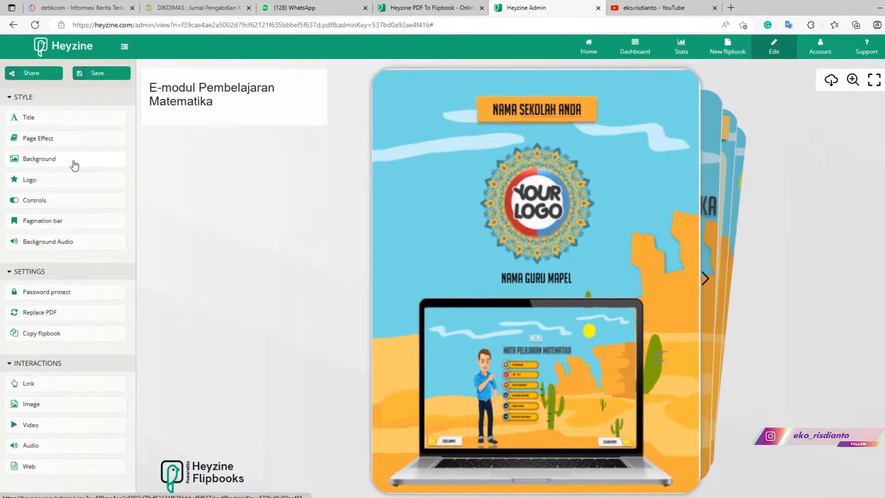
left_click(70, 153)
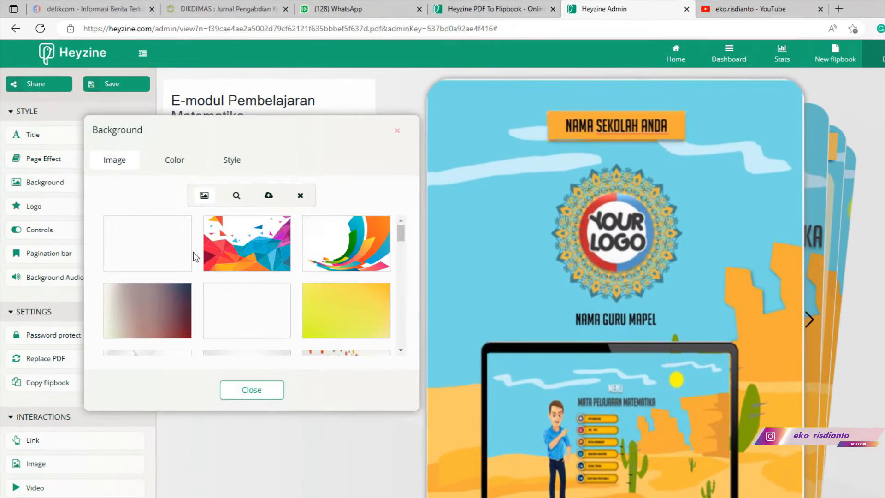
- Try the dots, confetti and yellow gradient images, then set the blue triangles background
left_click_drag(336, 152, 814, 211)
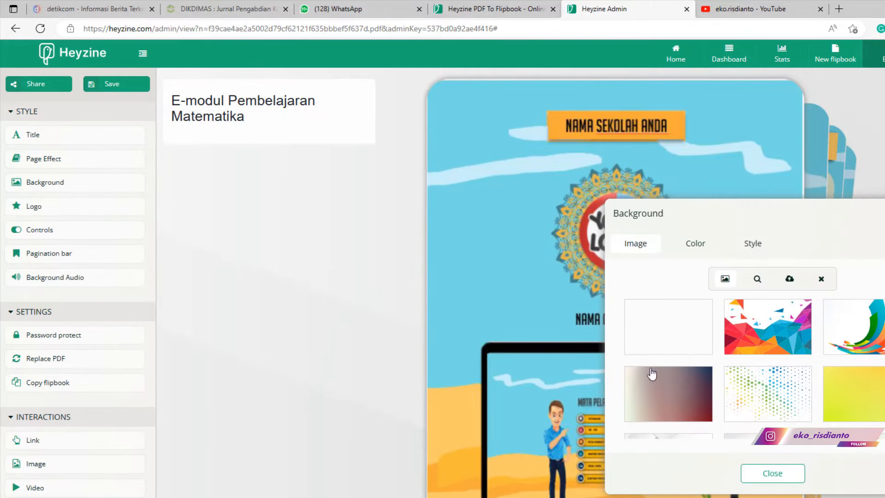
left_click(751, 401)
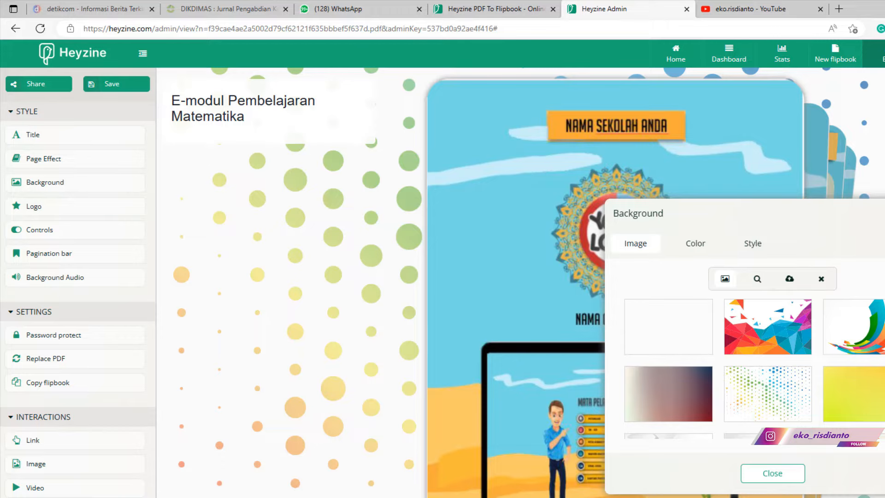
scroll(783, 378, "down", 3)
scroll(784, 378, "down", 1)
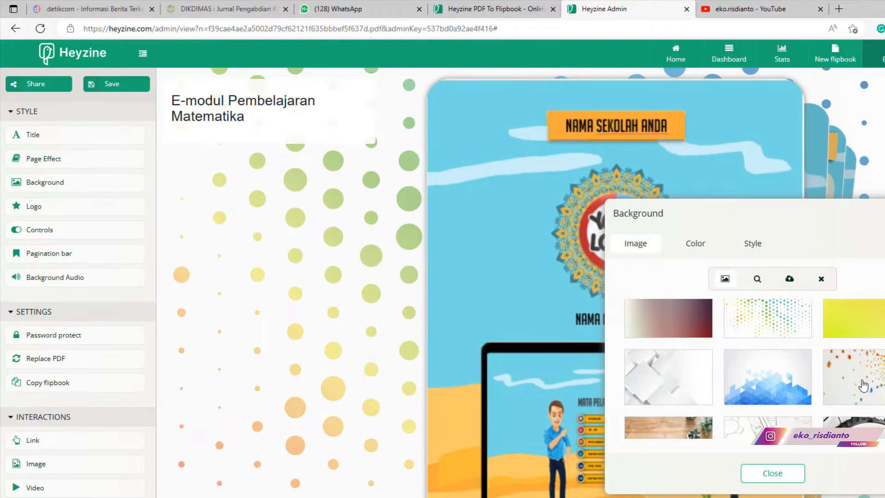
left_click(875, 382)
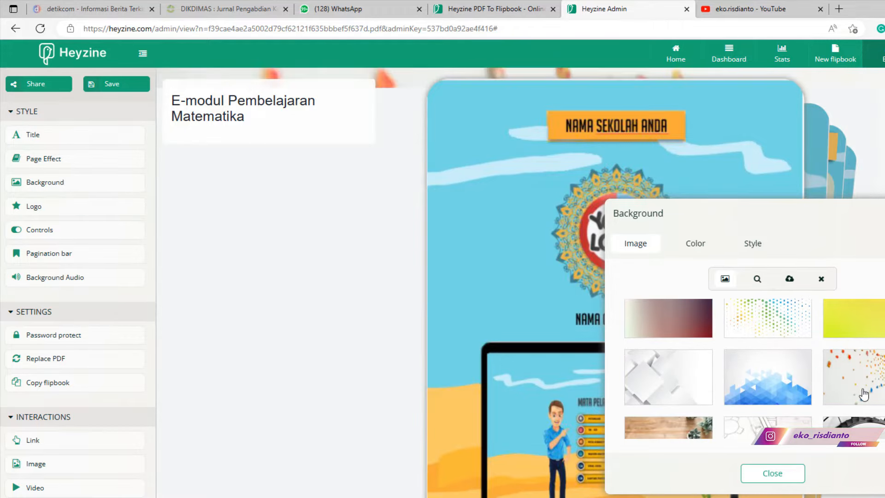
left_click_drag(817, 212, 676, 223)
left_click(740, 337)
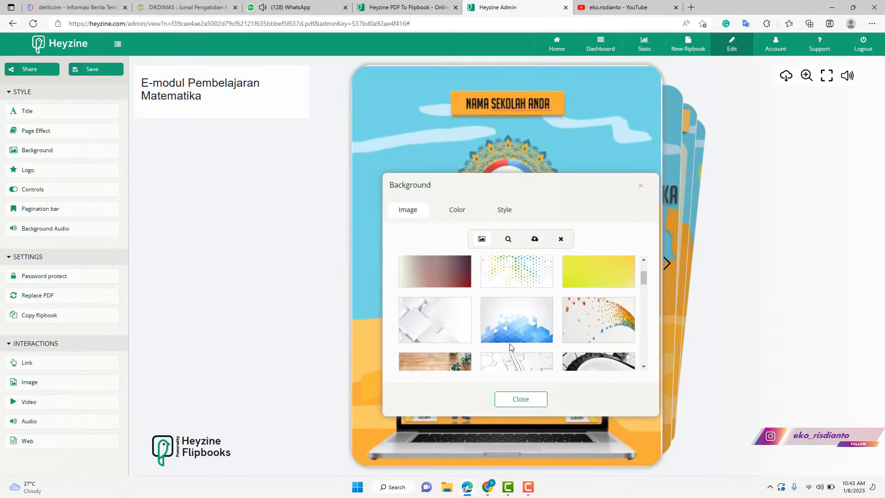
left_click(518, 332)
- Set the background colour to white, adjust transparency and blur, and close
left_click(457, 210)
left_click(469, 243)
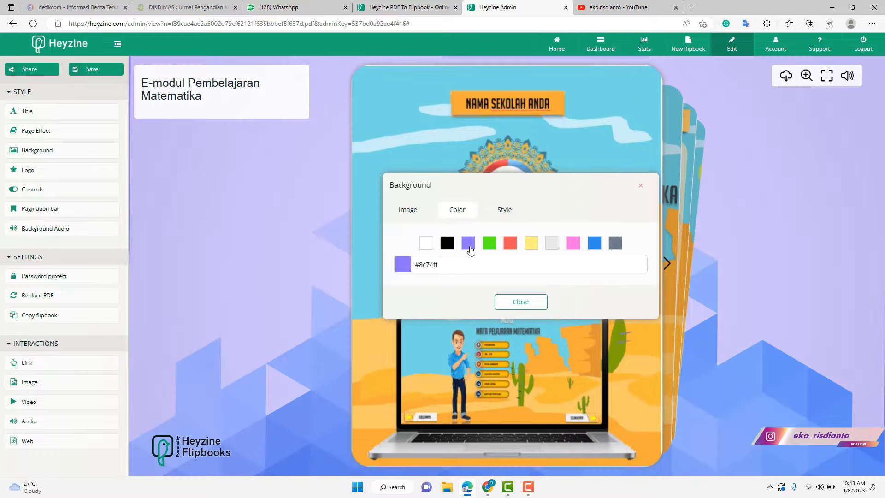
left_click(427, 244)
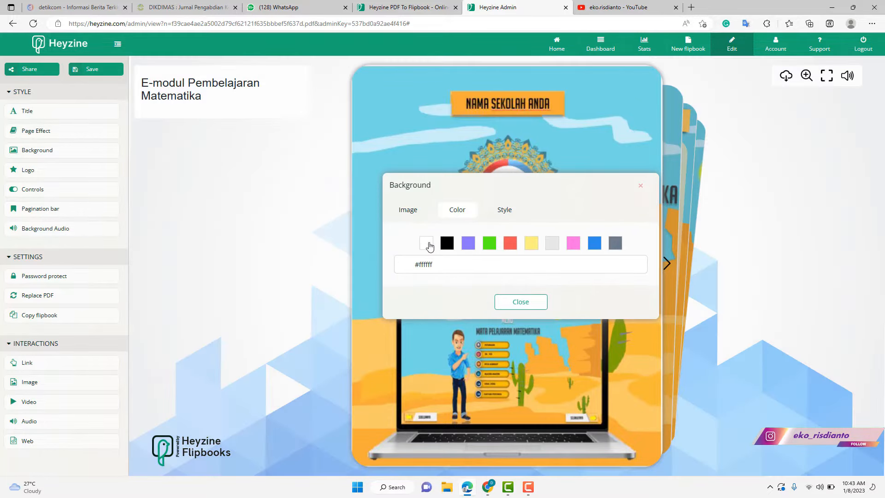
left_click(503, 211)
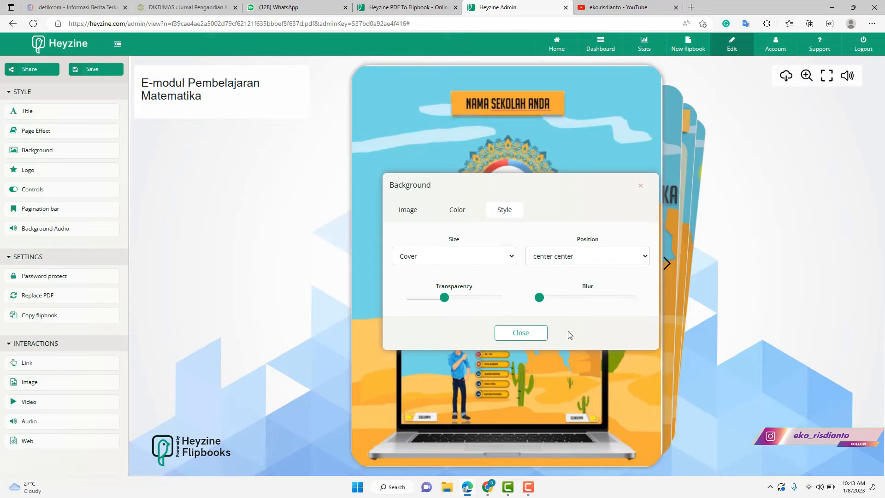
mouse_move(445, 305)
left_mouse_down()
mouse_move(411, 304)
mouse_move(462, 303)
mouse_move(433, 303)
left_mouse_up()
mouse_move(540, 299)
left_mouse_down()
mouse_move(598, 300)
mouse_move(552, 300)
left_mouse_up()
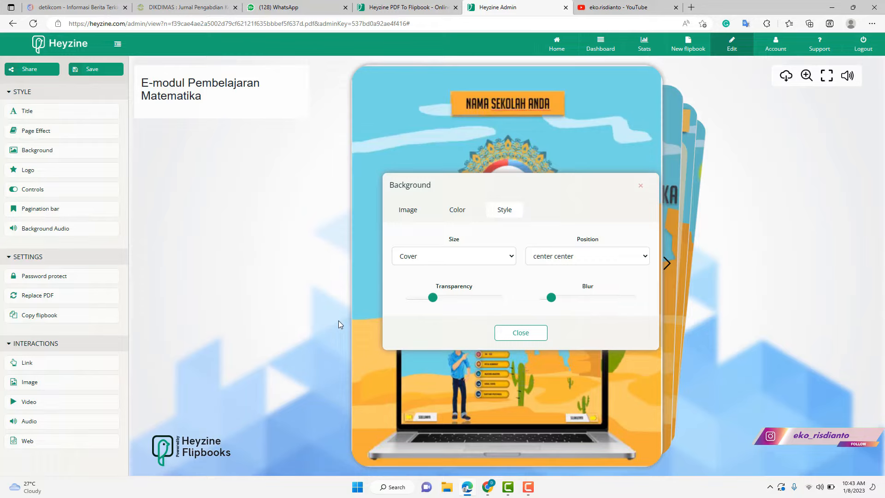
left_click(517, 336)
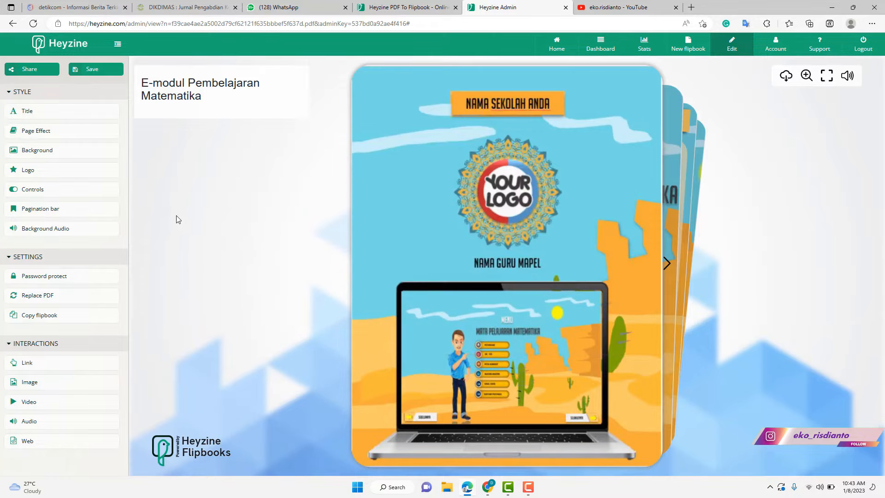
- Open Background Audio, cancel the file browser, and open the Flipbook audio track list
left_click(68, 229)
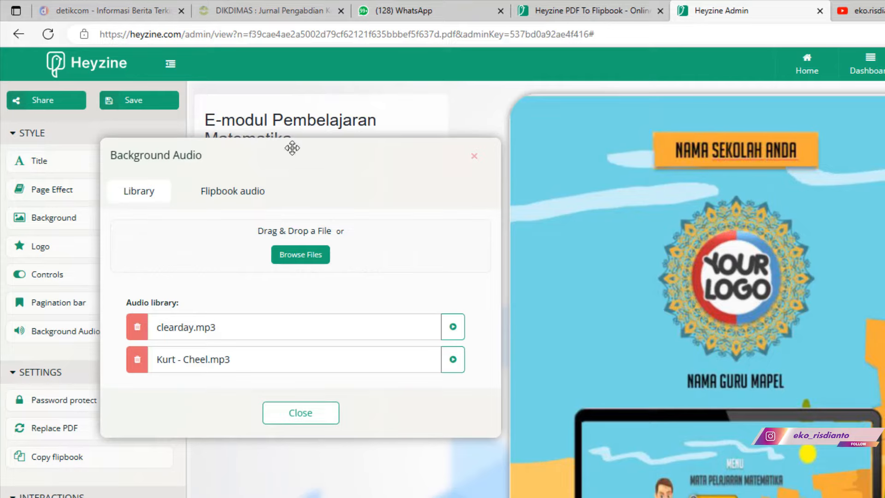
left_click_drag(292, 148, 476, 180)
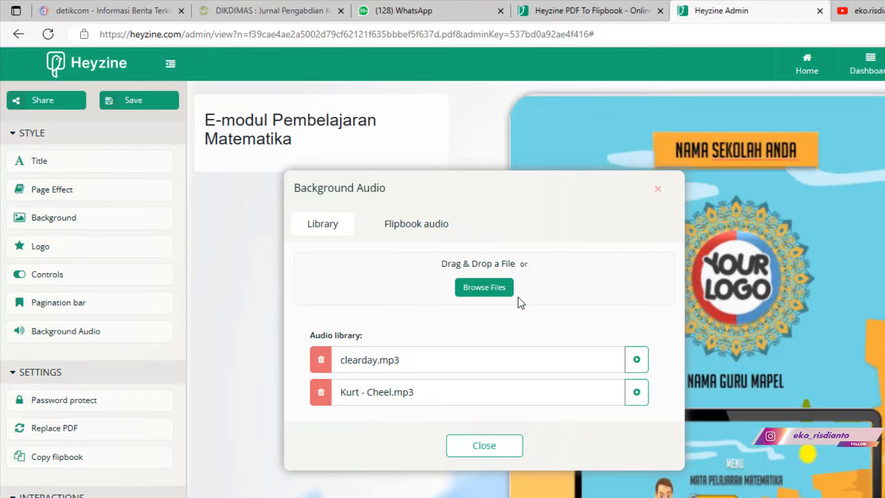
left_click(475, 290)
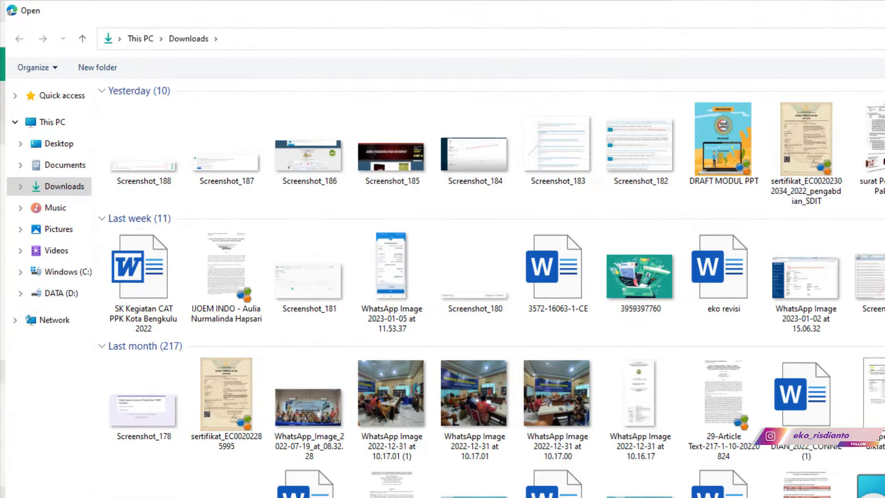
key("Escape")
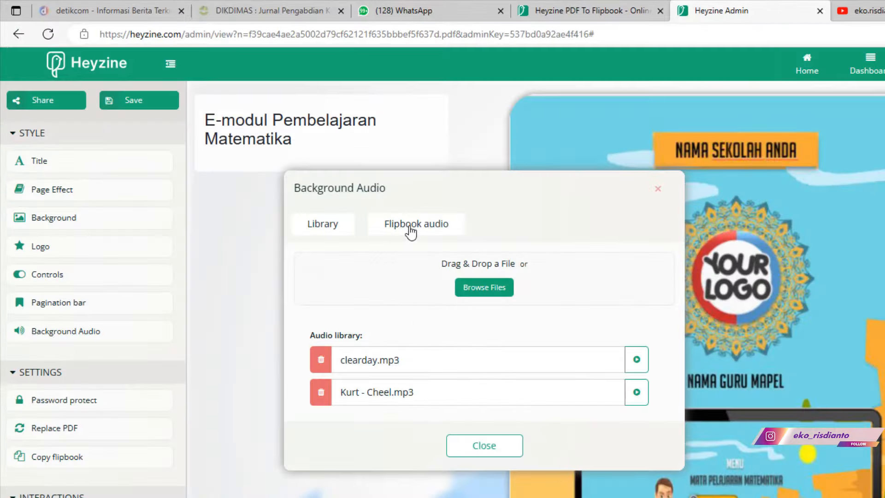
left_click(410, 230)
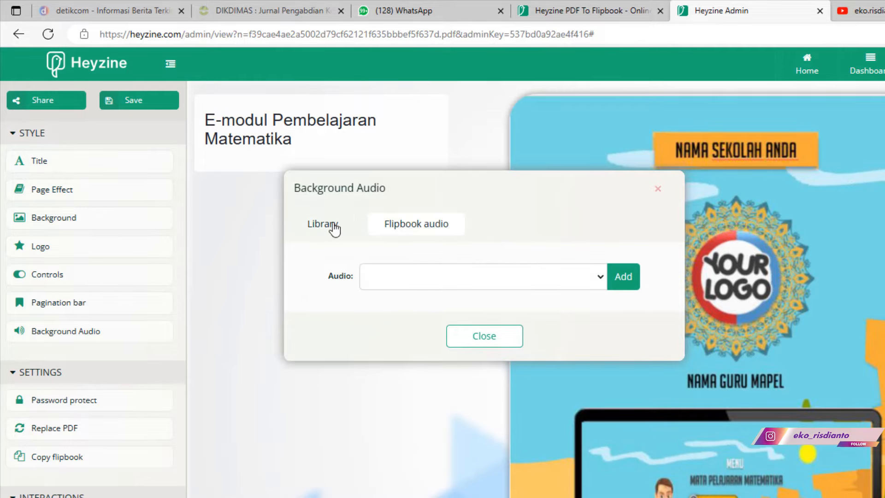
left_click(325, 228)
left_click(325, 227)
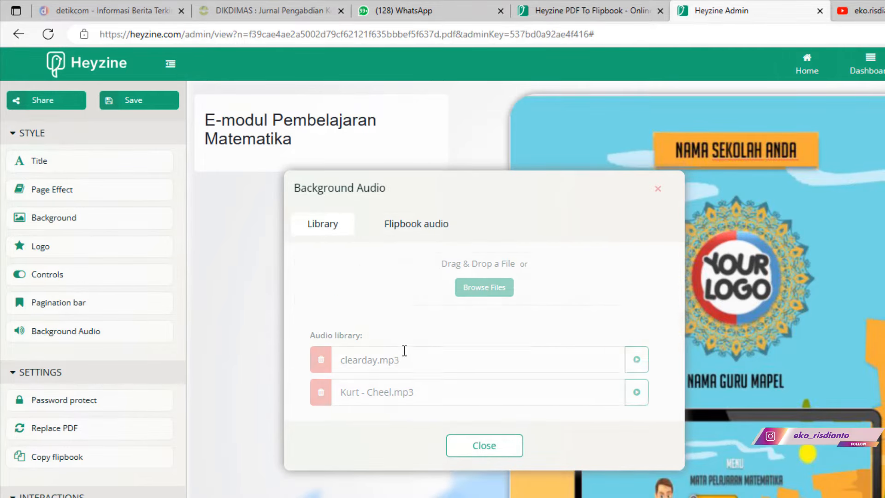
left_click(403, 224)
left_click(408, 278)
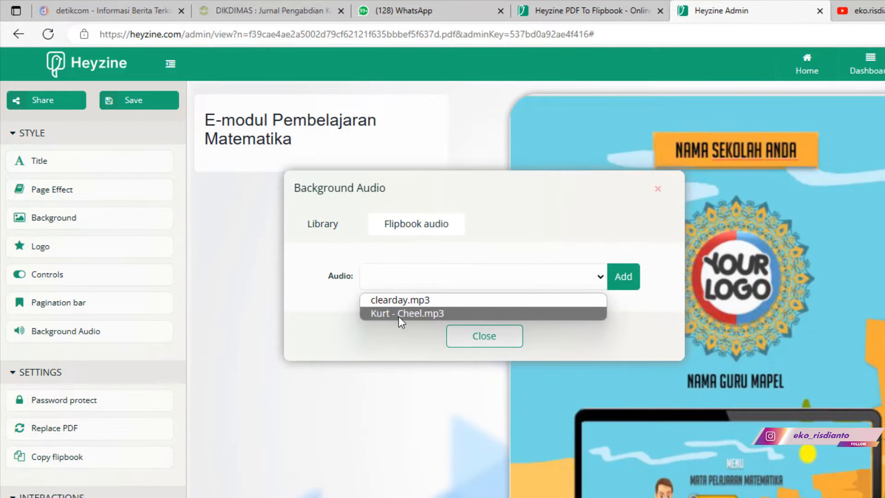
- Preview clearday.mp3, add it as flipbook audio from page 1 to page 5, and close
left_click(395, 300)
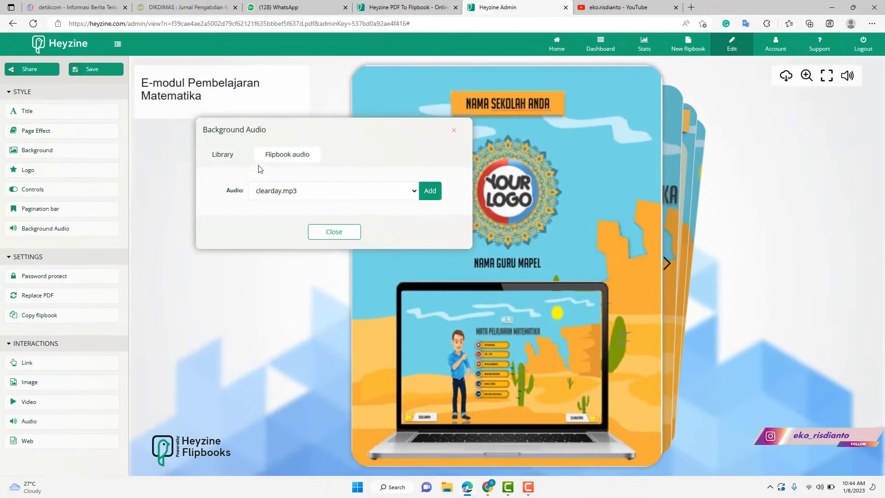
left_click(223, 156)
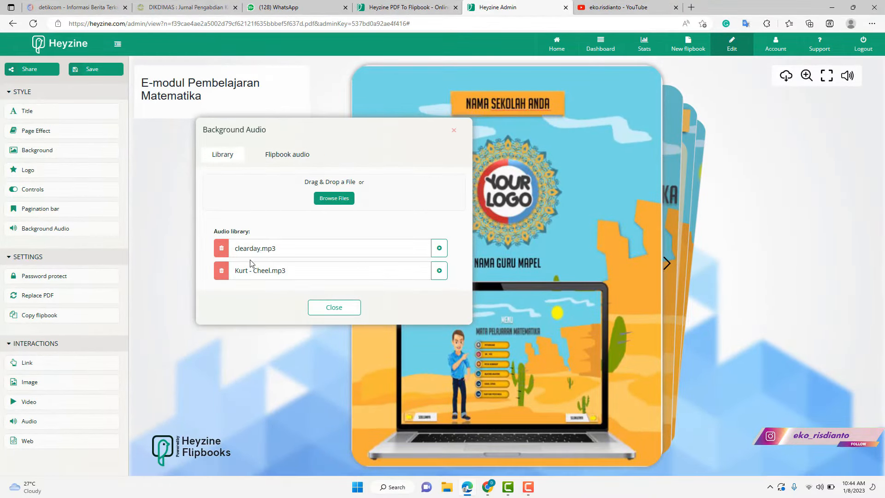
left_click(440, 250)
left_click(279, 159)
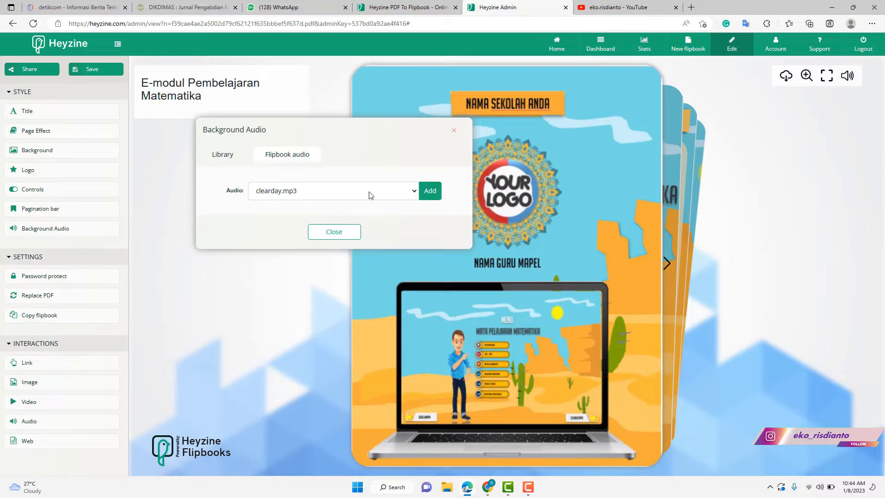
left_click(430, 195)
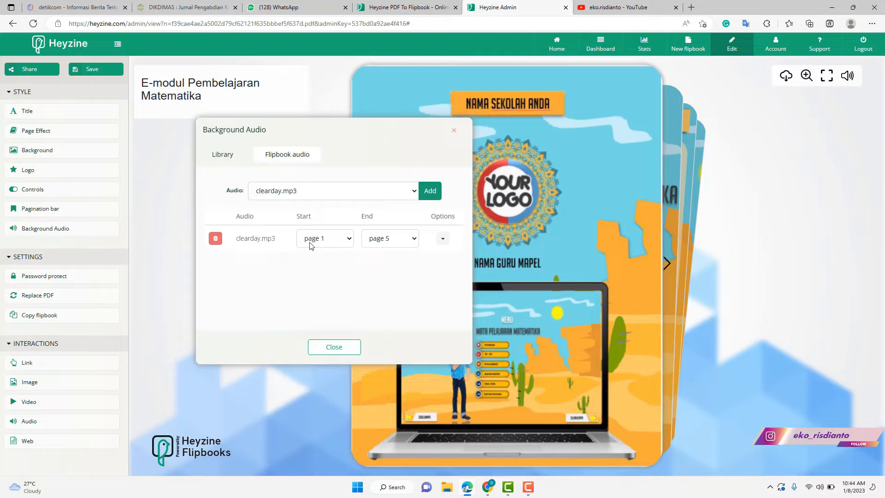
left_click(403, 242)
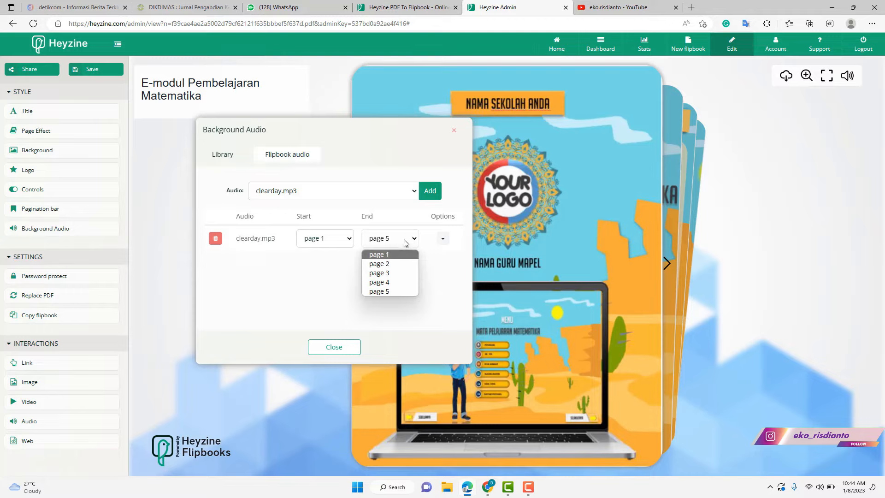
left_click(405, 243)
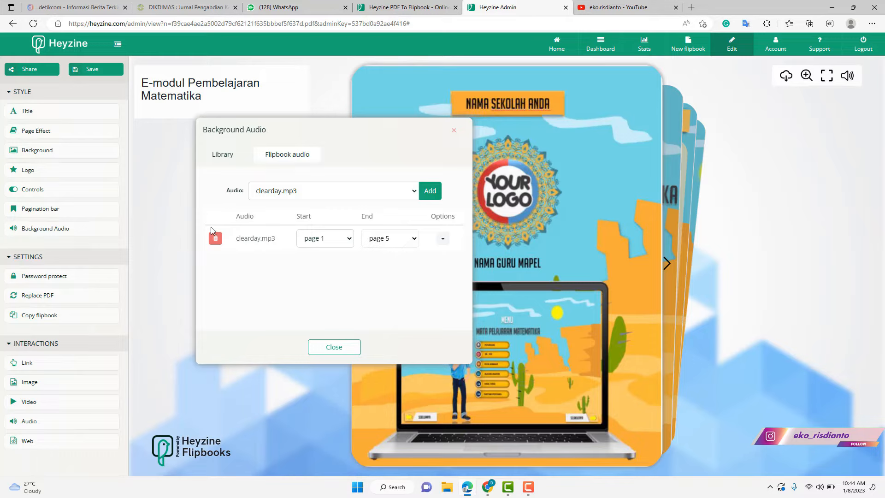
left_click(349, 351)
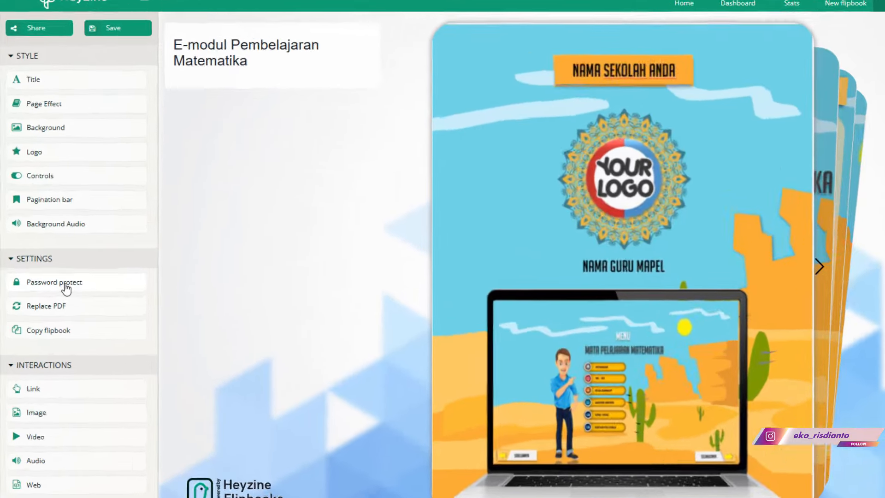
- In Password protect, choose One password per user and enter the prompt 'masukkan password'
left_click(54, 279)
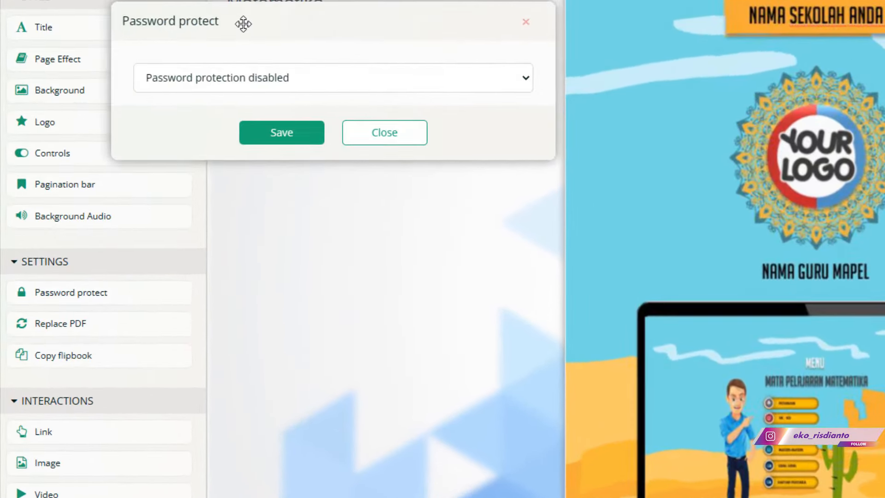
left_click_drag(255, 20, 443, 95)
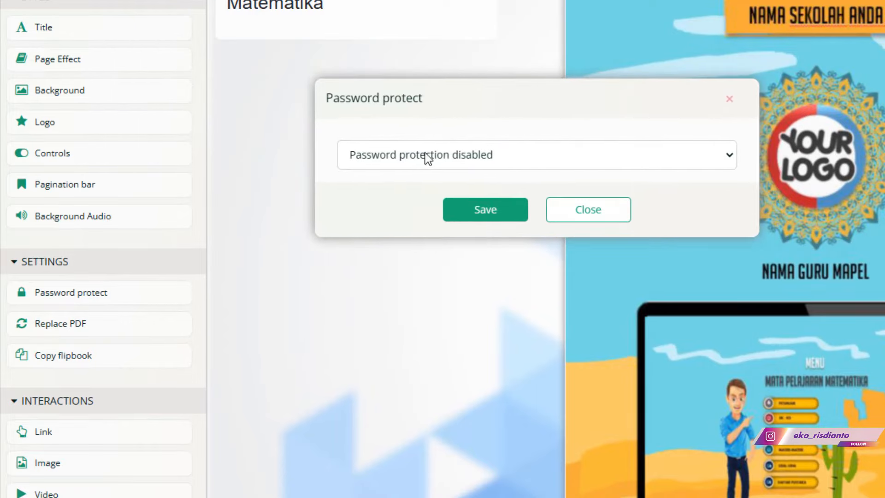
left_click(643, 162)
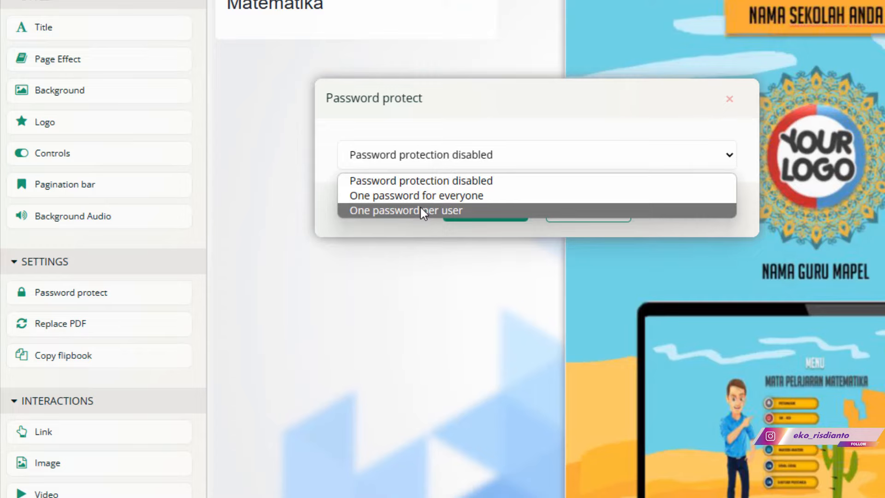
left_click(420, 210)
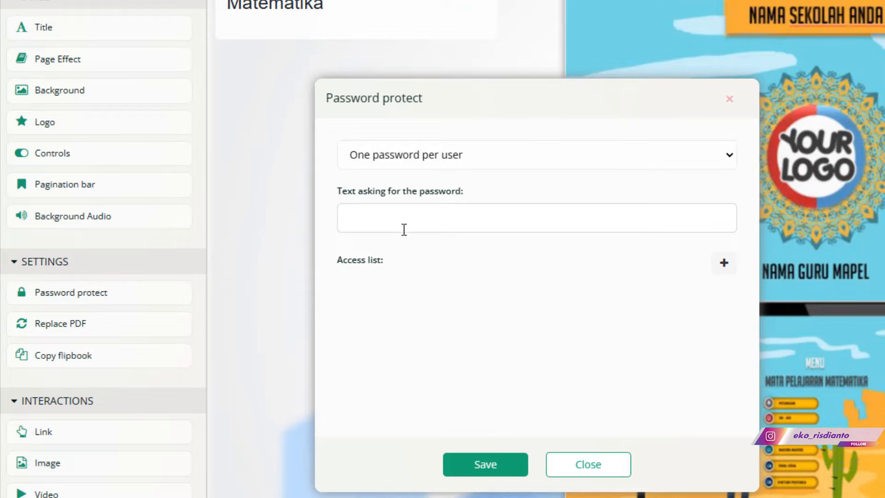
left_click(388, 223)
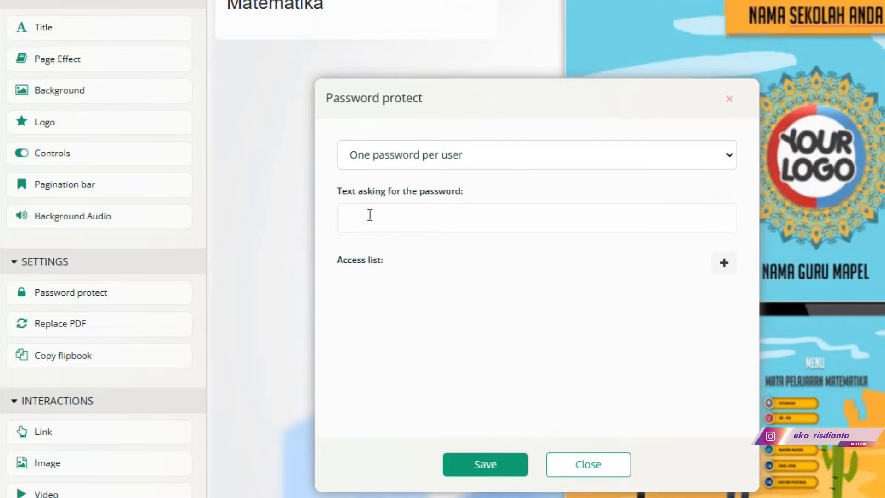
type("masukkan password")
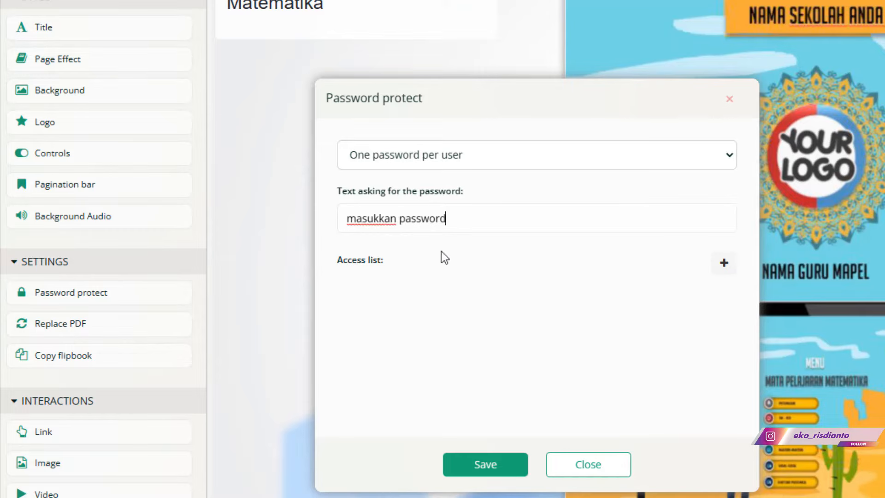
- Add a user to the access list with their saved e-mail and a password
left_click(724, 264)
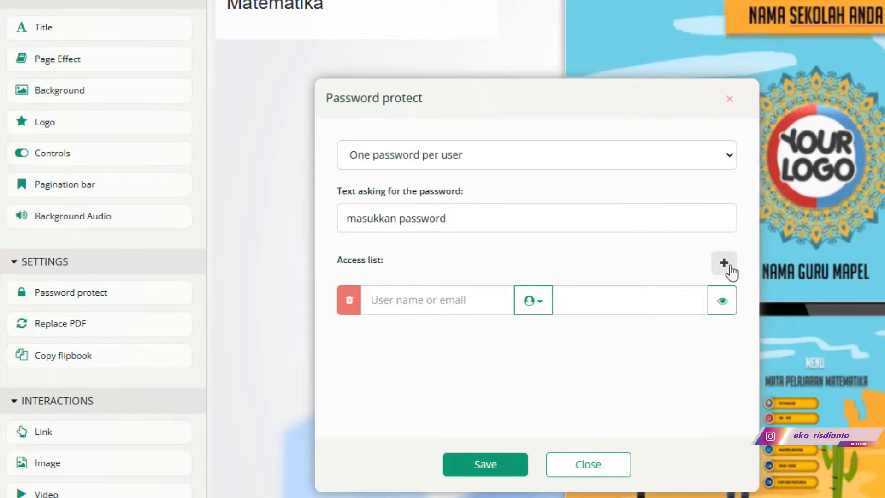
left_click(418, 300)
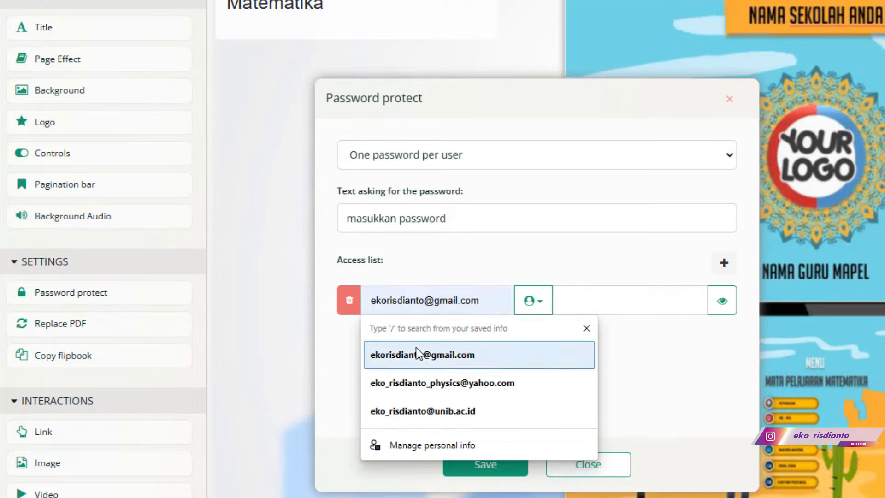
left_click(418, 355)
left_click(581, 302)
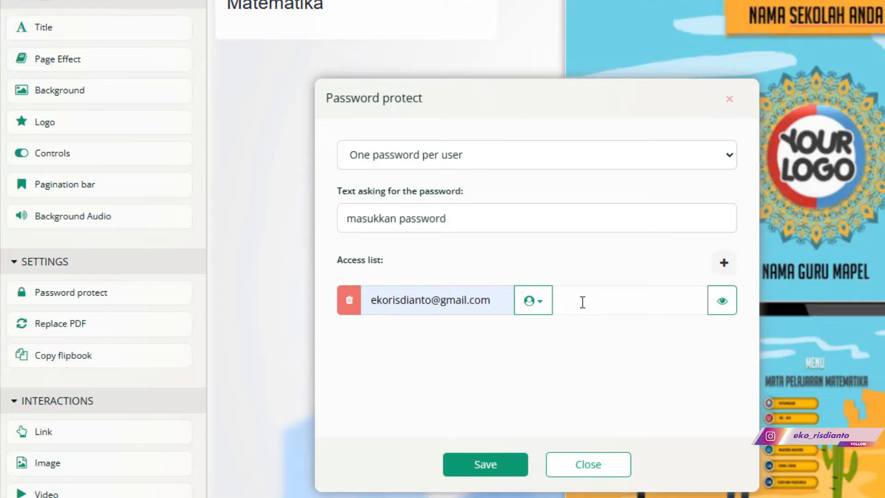
type("12")
key("BackSpace")
key("BackSpace")
type("123456")
- Keep One password per user selected and save the password protection
left_click(573, 153)
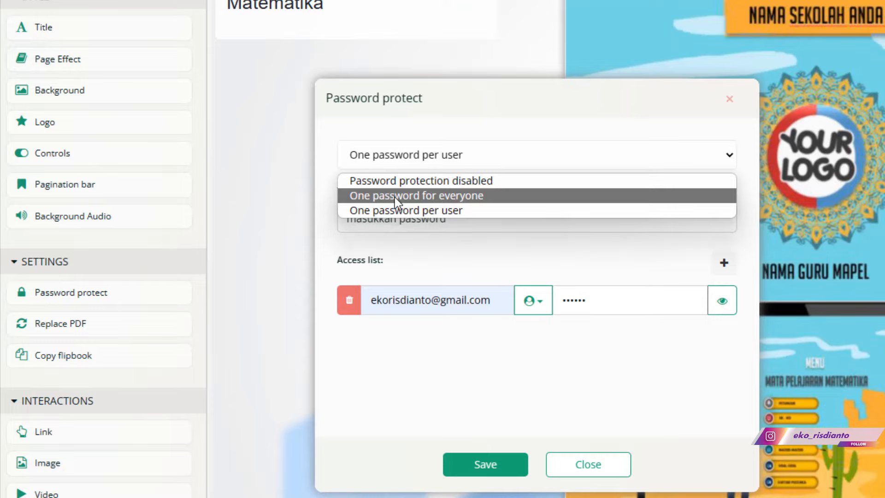
left_click(460, 242)
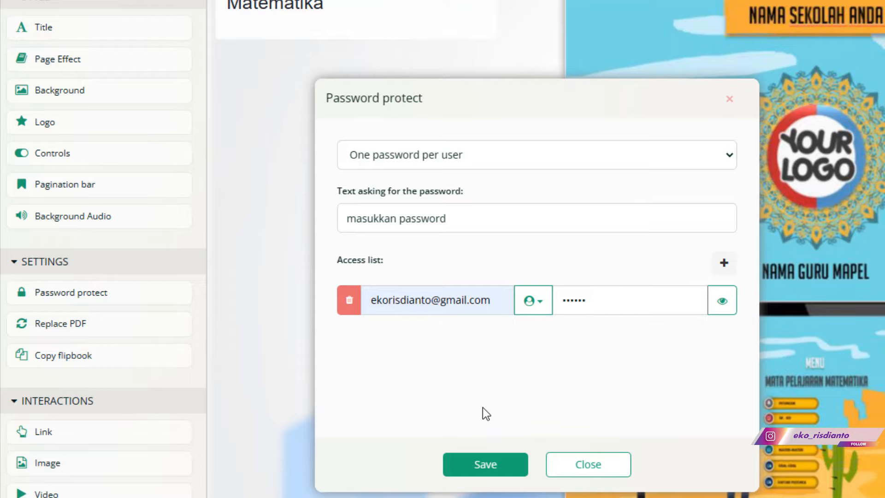
left_click(487, 466)
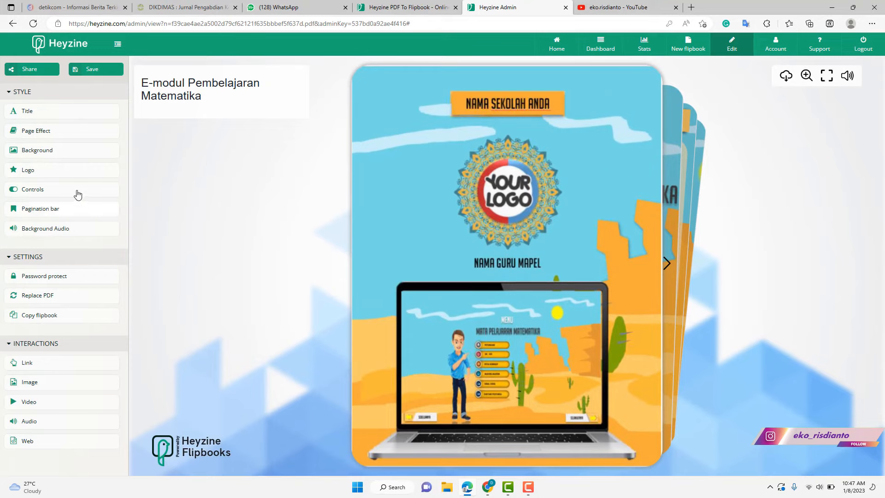
left_click(75, 301)
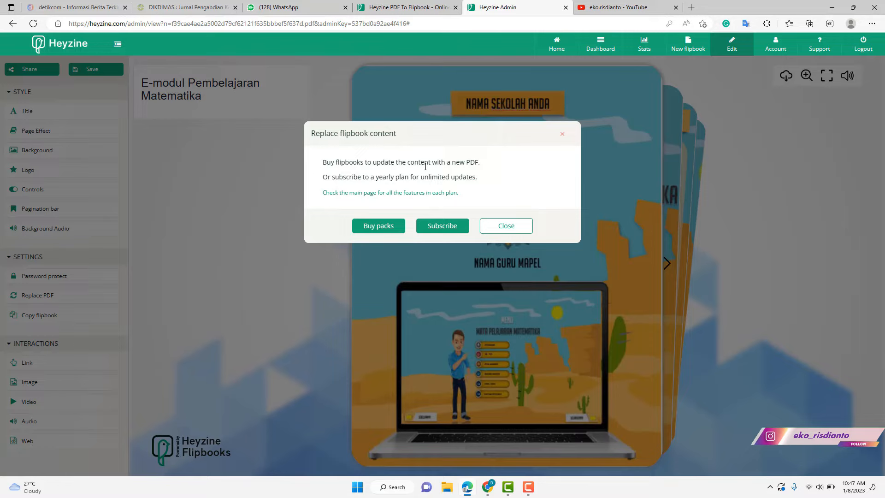
left_click(523, 233)
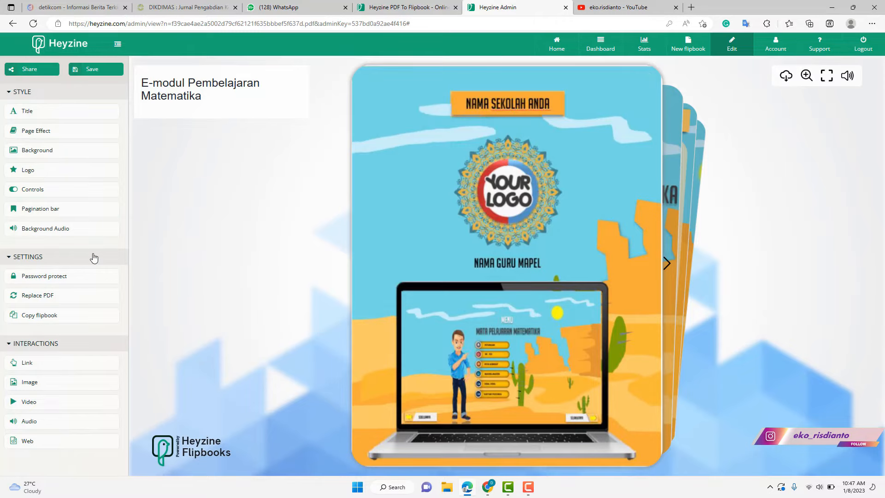
left_click(82, 321)
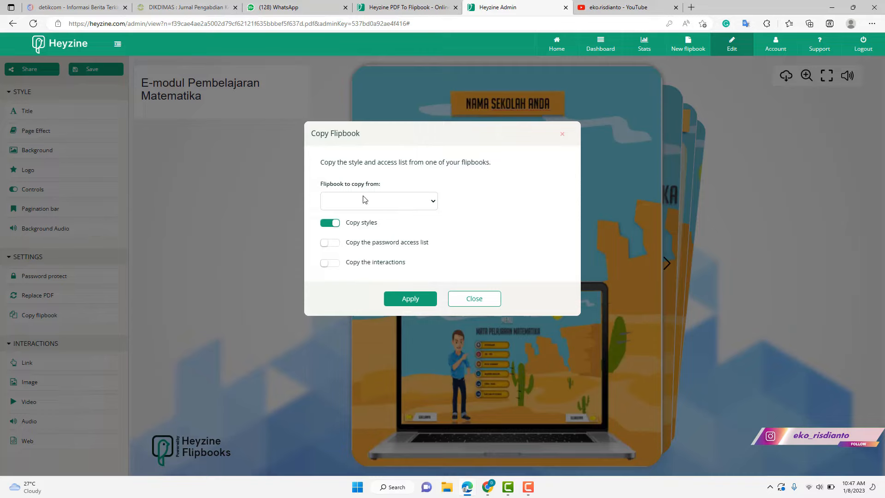
left_click(374, 205)
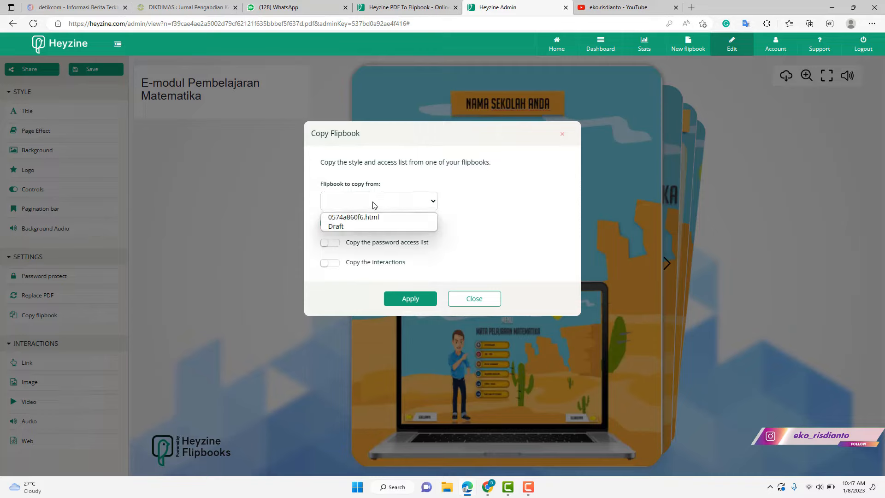
left_click(476, 205)
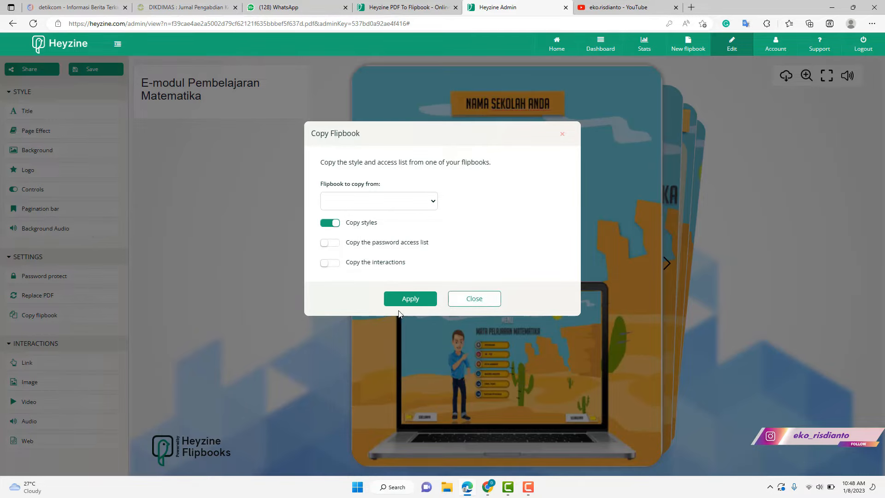
left_click(475, 299)
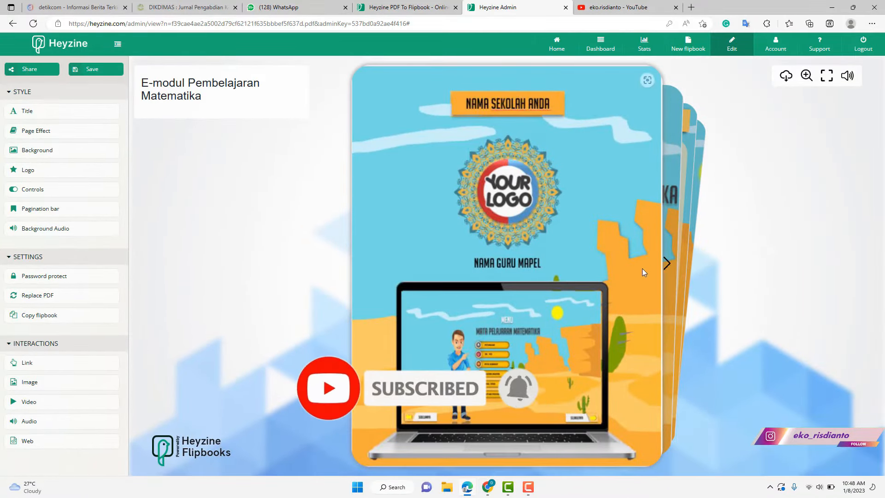
- Turn to the MENU page and mute the flipbook's background sound
left_click(666, 264)
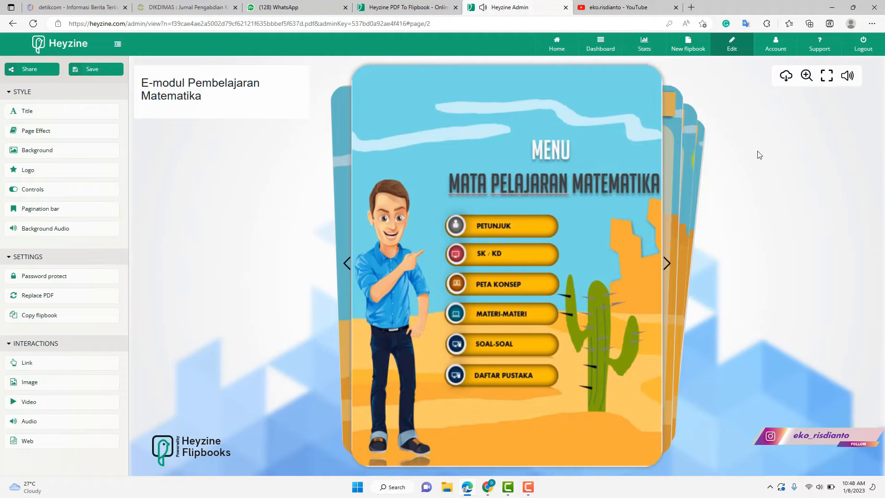
left_click(848, 77)
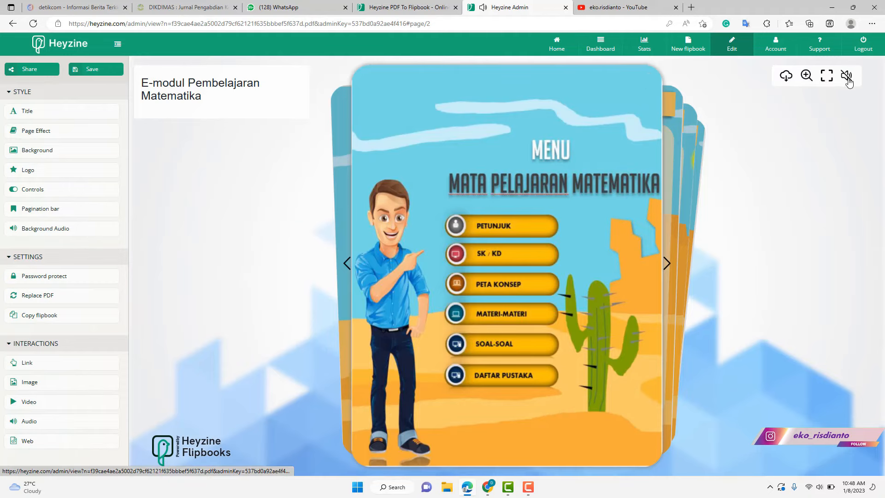
left_click(820, 489)
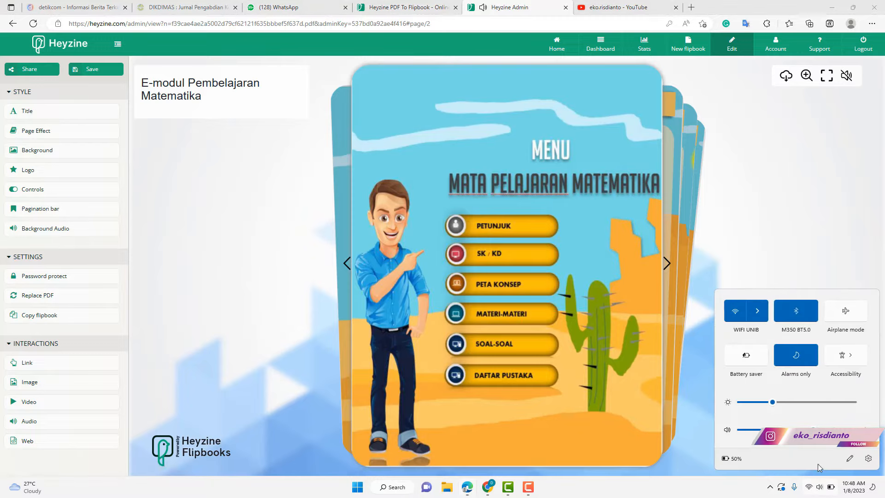
left_click(858, 107)
left_click(849, 79)
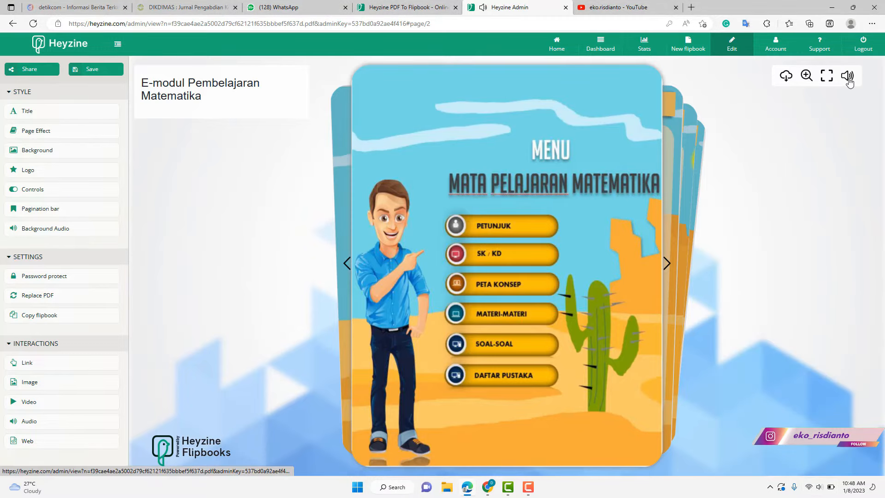
left_click(849, 79)
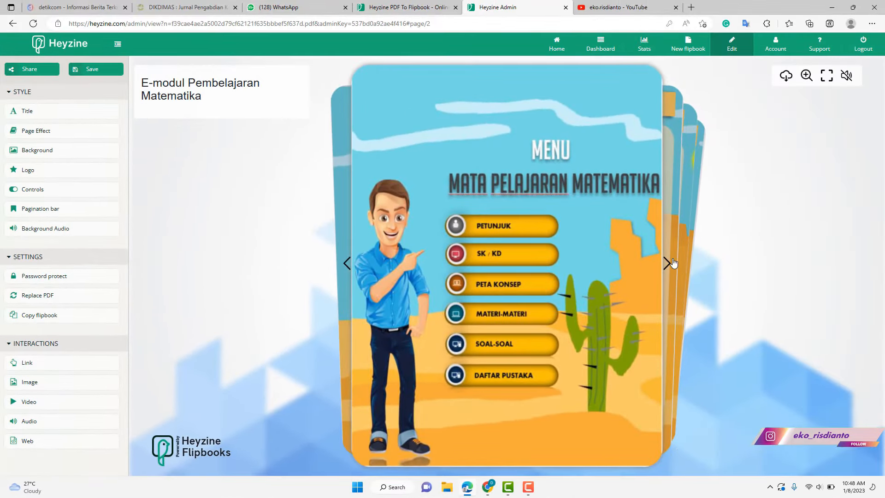
- Flip to PETUNJUK and back to MENU, then start a Link interaction
left_click(670, 268)
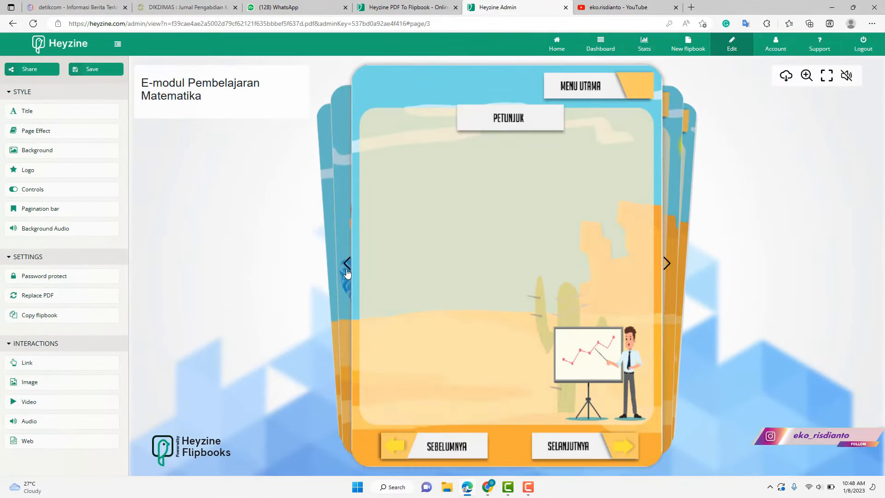
left_click(347, 272)
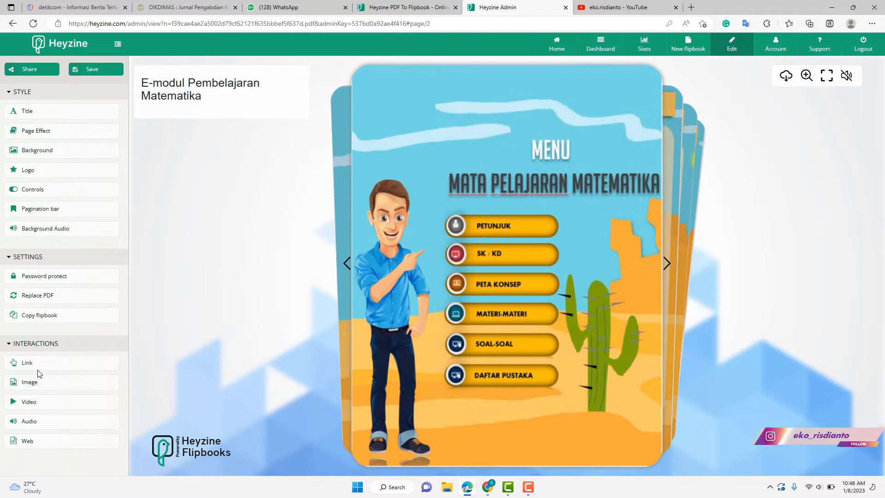
left_click(36, 367)
- Draw a link area over the PETUNJUK button that goes to page 3
left_click_drag(451, 217, 549, 233)
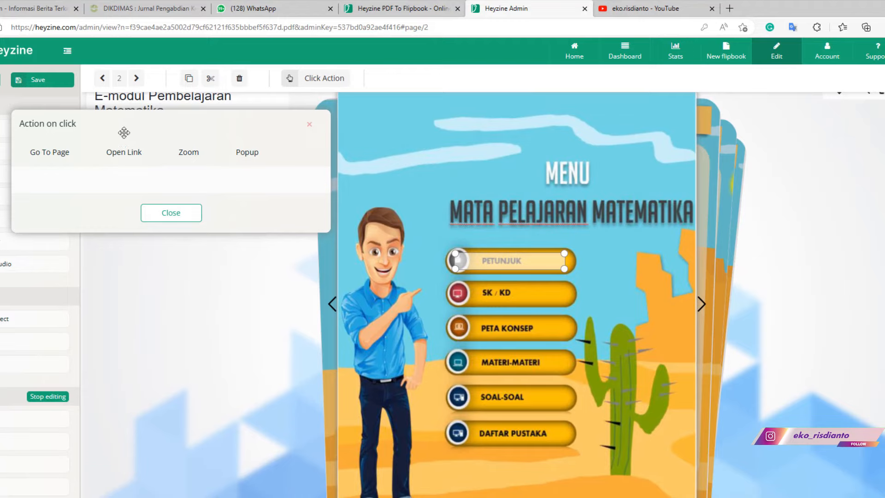
left_click(58, 156)
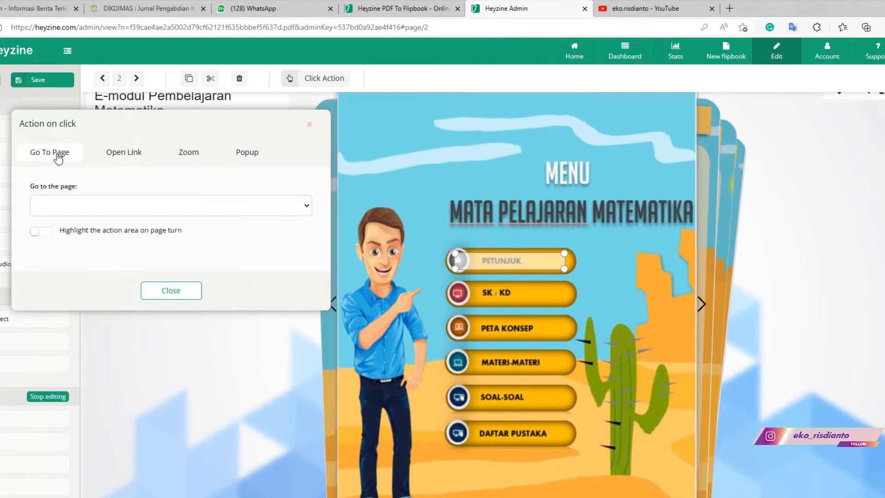
left_click(302, 211)
left_click(106, 246)
- Compare the web, zoom and popup actions, then re-set Go To Page to page 3
left_click(125, 155)
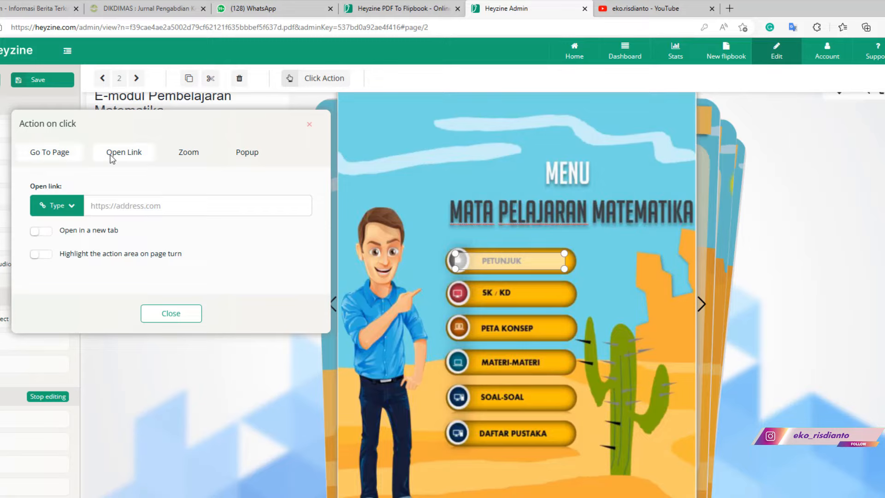
left_click(207, 158)
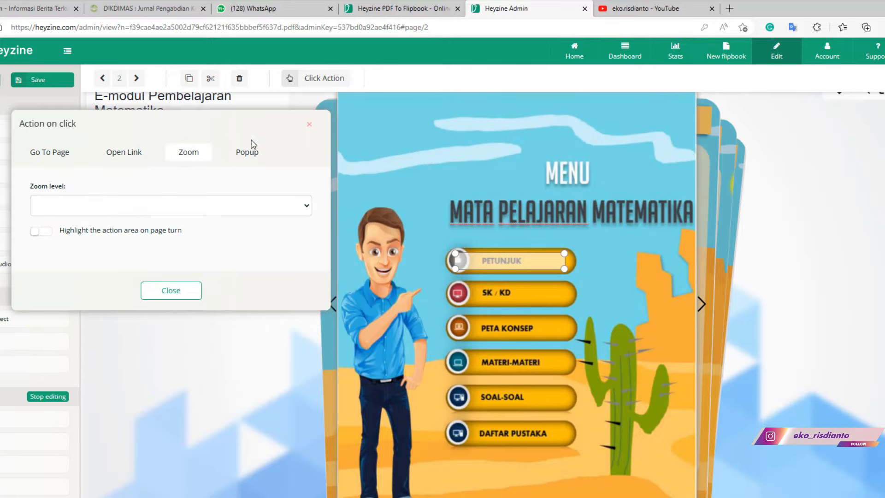
left_click(253, 157)
left_click(45, 159)
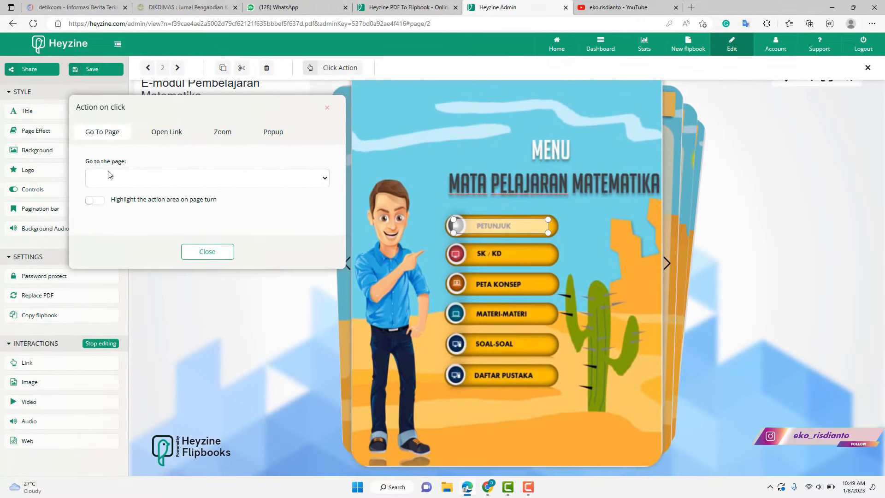
left_click(163, 178)
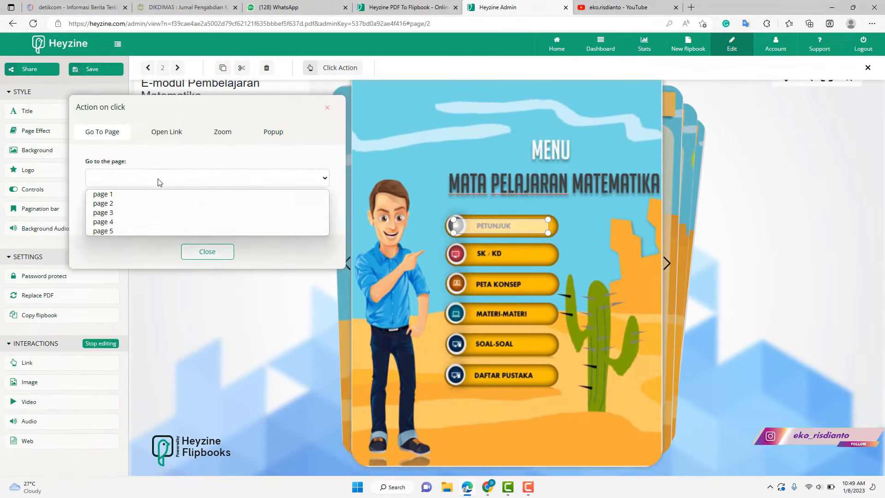
left_click(110, 213)
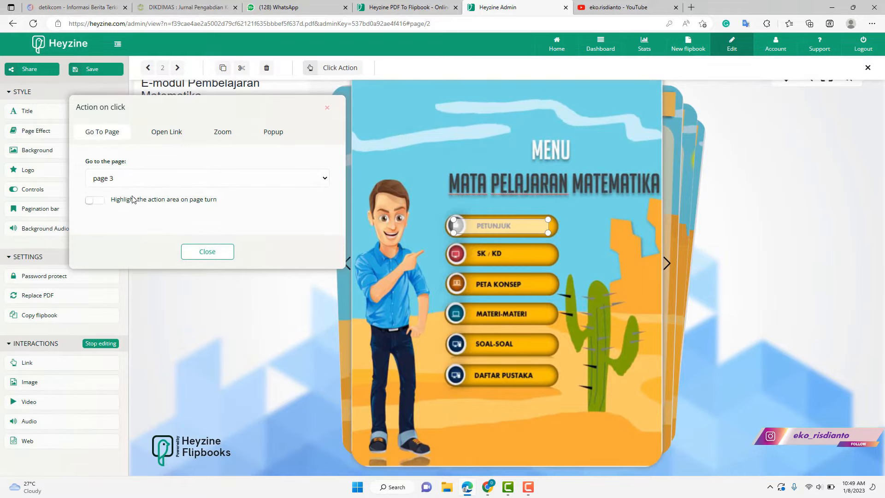
- Enable highlight on page turn for the link and close its action dialog
left_click(101, 202)
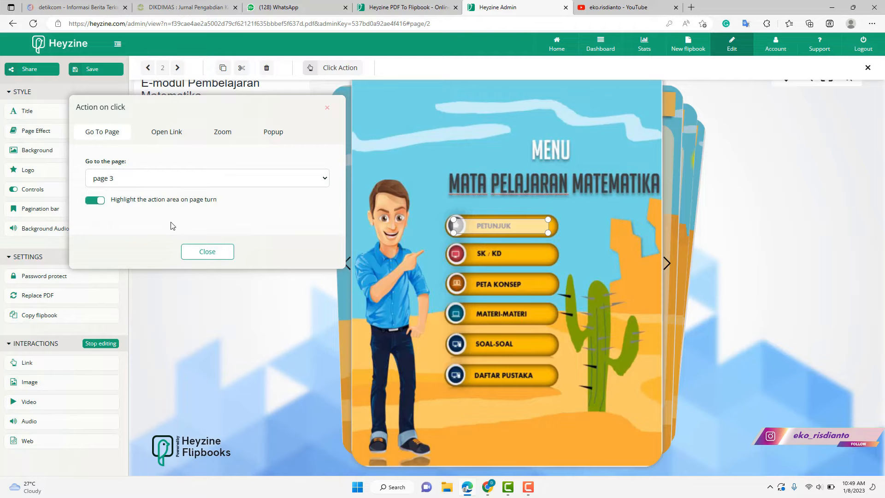
left_click(207, 252)
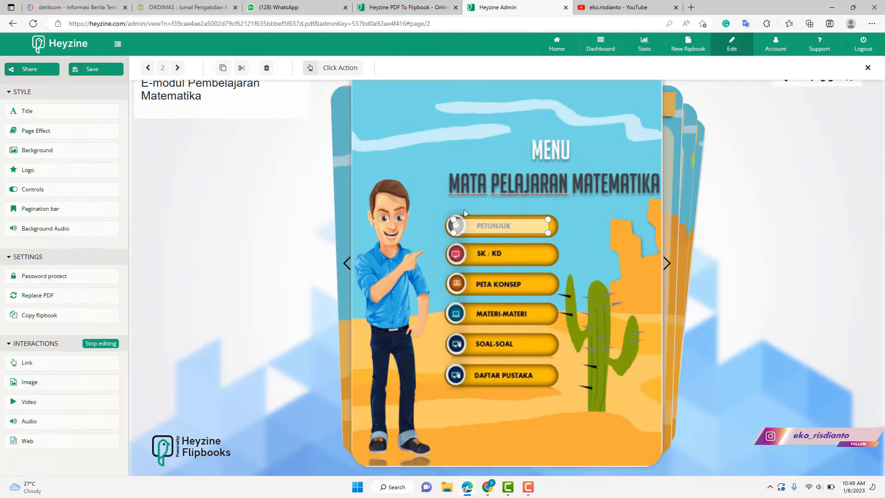
left_click(578, 236)
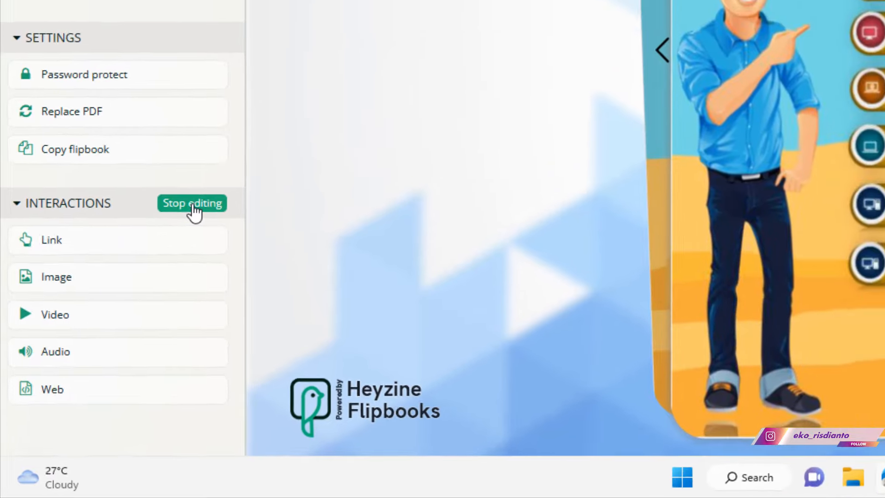
- Stop editing, unmute the sound on MENU, and test the PETUNJUK link to page 3
left_click(208, 181)
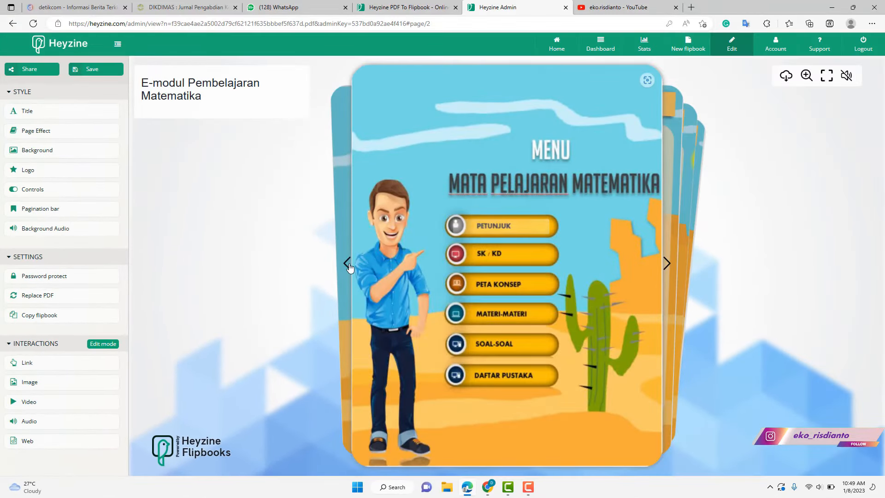
left_click(346, 261)
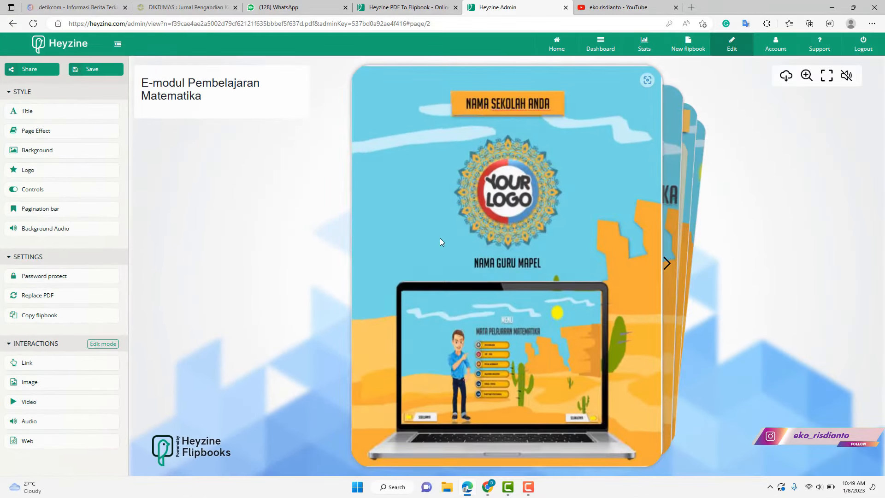
left_click(665, 265)
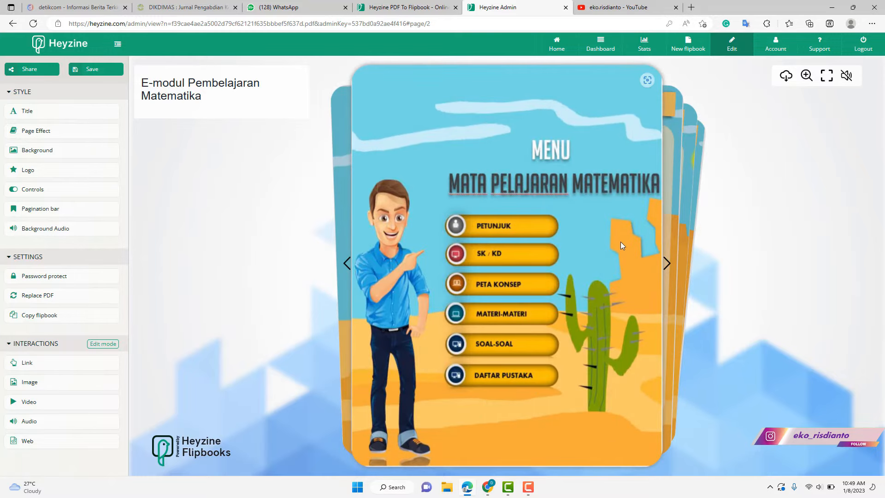
left_click(846, 75)
left_click(496, 229)
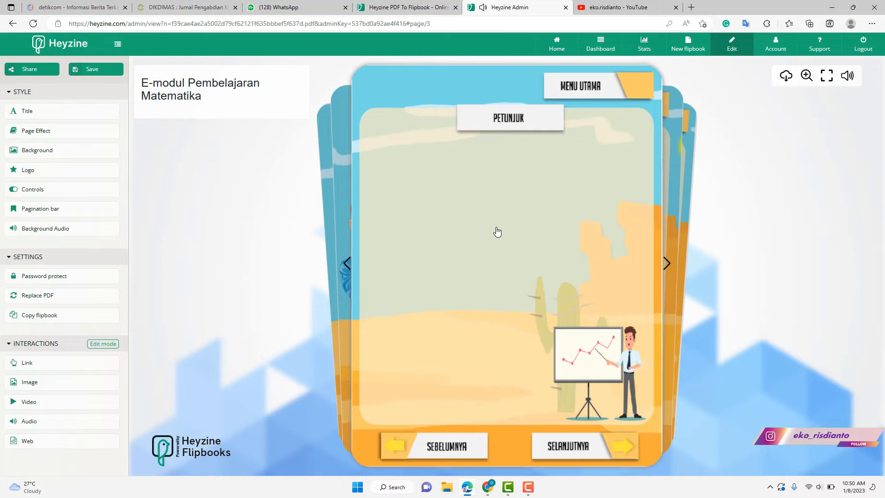
left_click(99, 345)
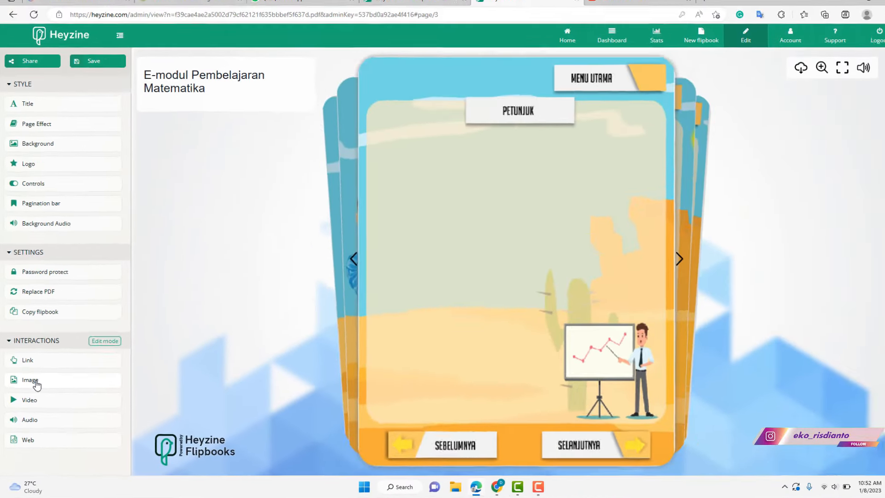
left_click(69, 282)
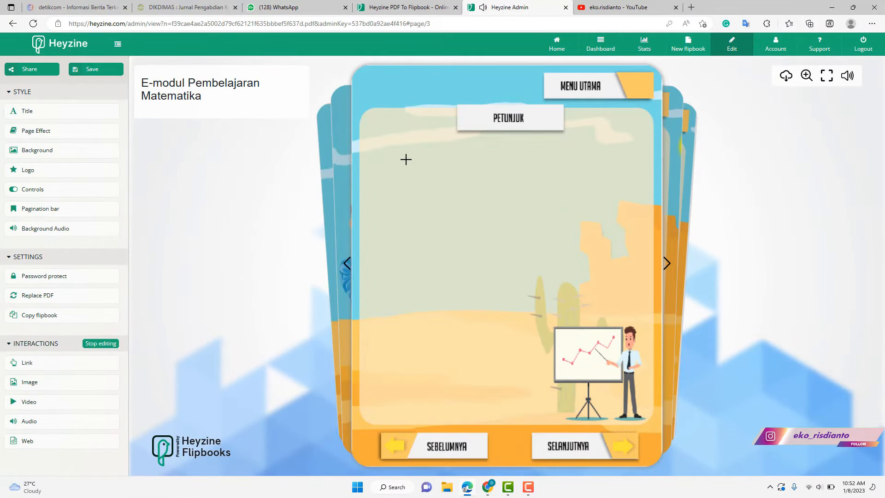
left_click_drag(377, 141, 648, 312)
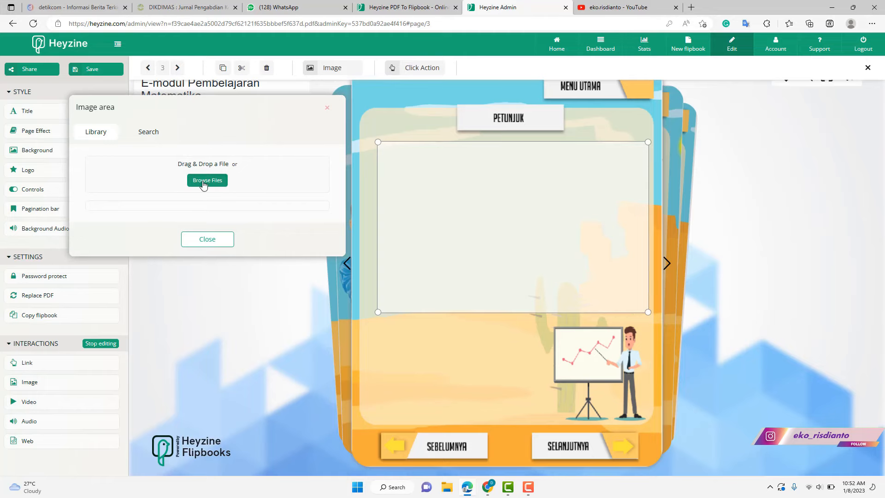
left_click(205, 181)
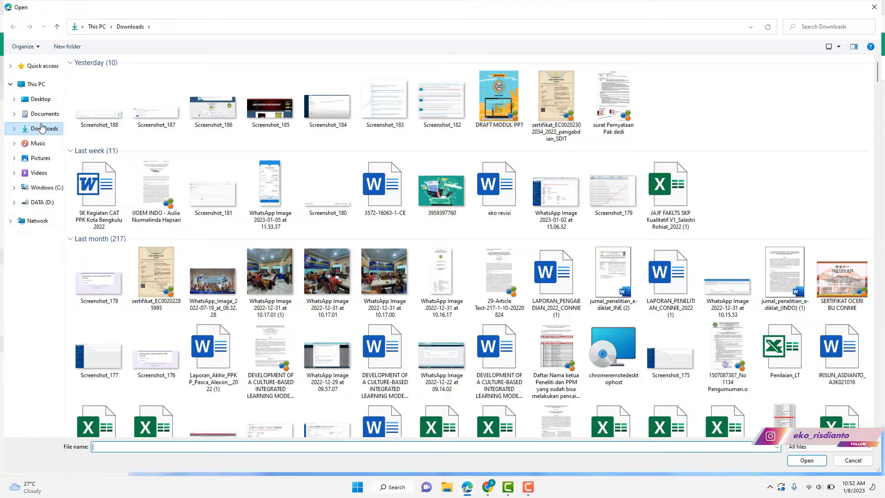
left_click(442, 191)
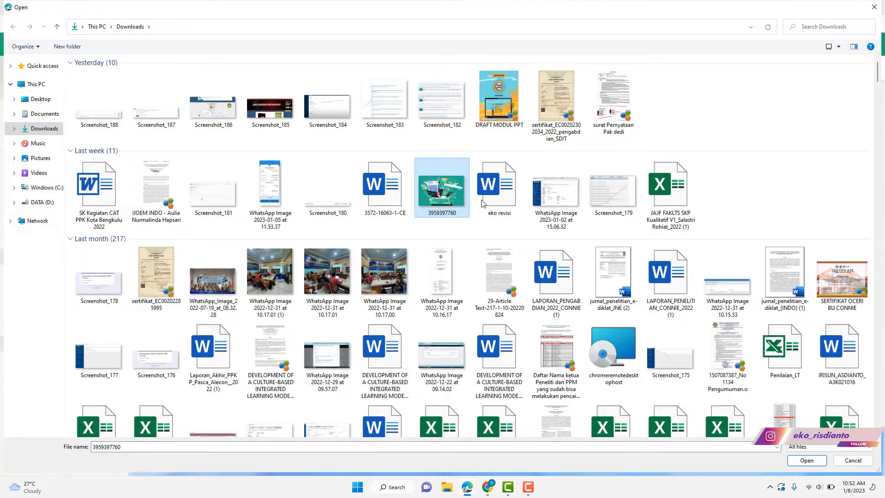
left_click(806, 461)
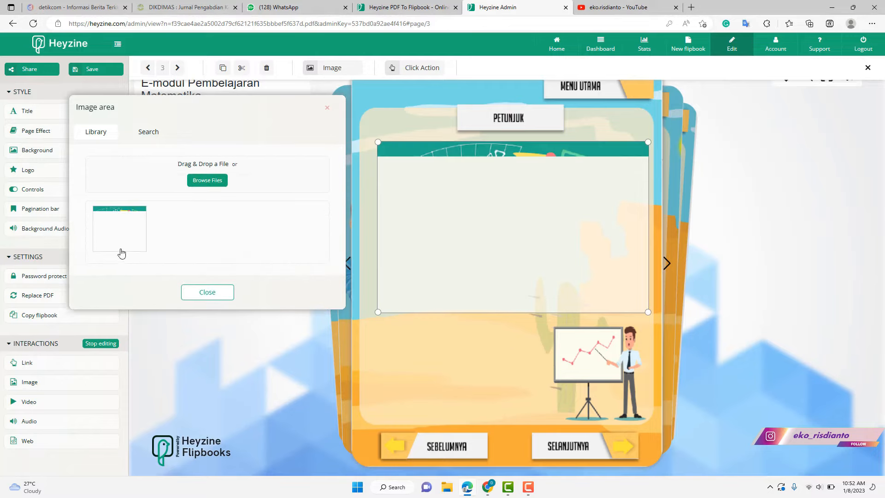
left_click(205, 292)
- Resize the illustration to sit under the PETUNJUK heading, then turn to page 4
mouse_move(378, 142)
left_mouse_down()
mouse_move(435, 182)
mouse_move(368, 139)
mouse_move(366, 150)
left_mouse_up()
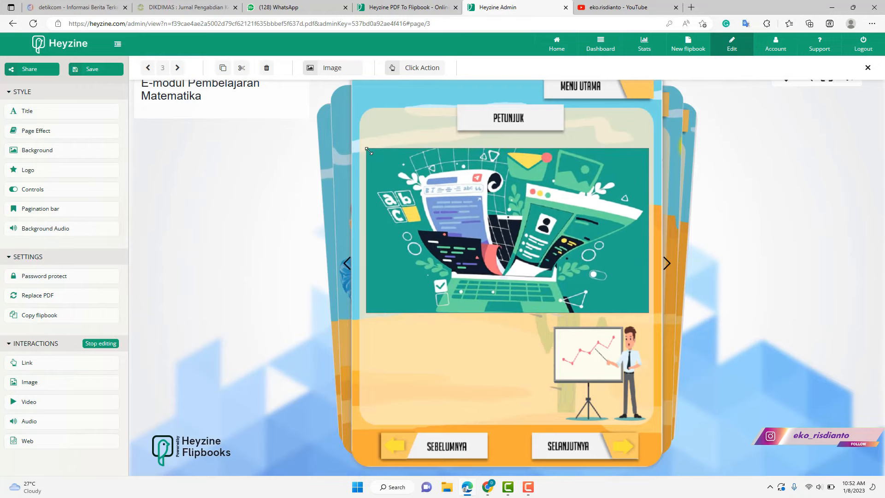
left_click_drag(424, 190, 419, 178)
left_click_drag(363, 138, 367, 138)
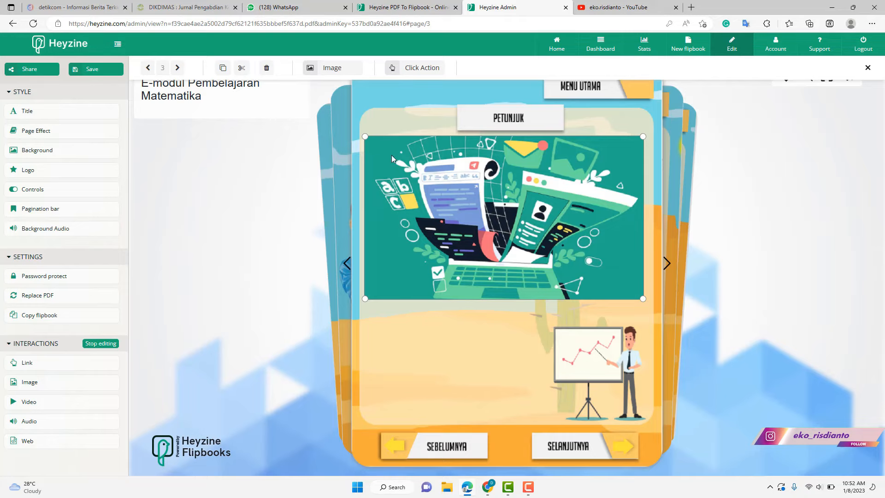
left_click(668, 264)
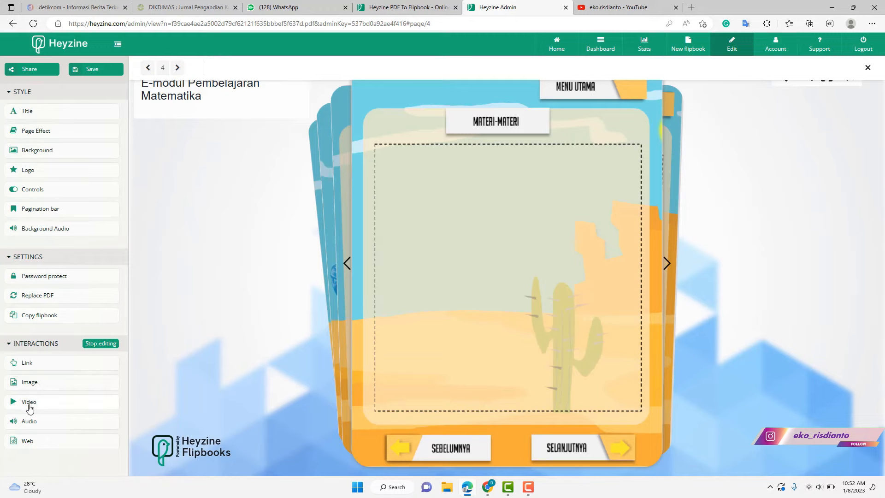
- Draw a video area over the MATERI-MATERI content box with source type YouTube
left_click_drag(378, 148, 639, 341)
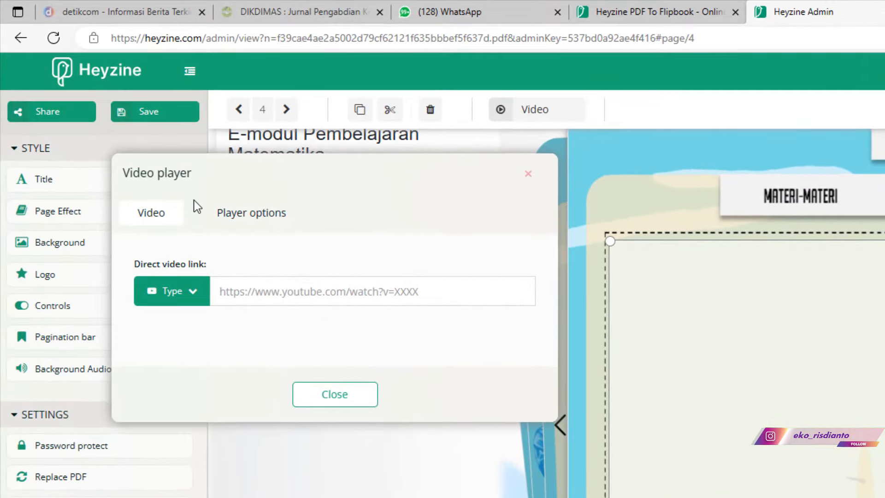
left_click(184, 289)
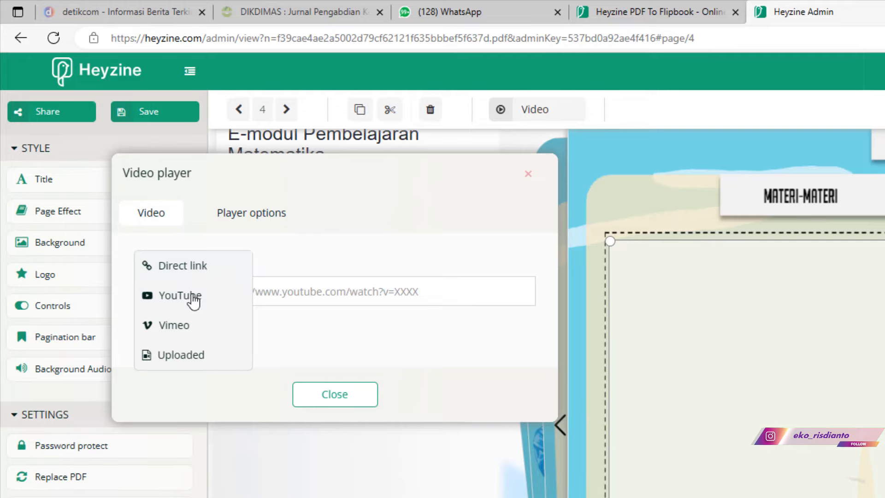
left_click(192, 298)
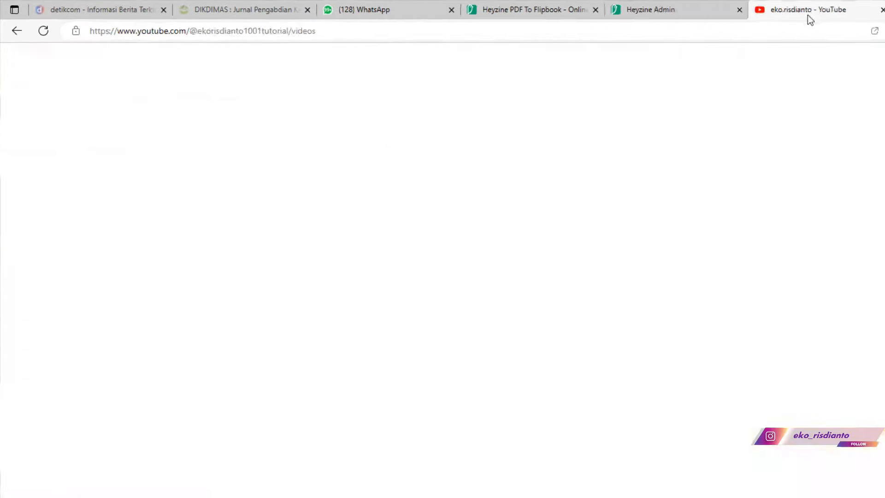
- Open the Tema Game template tutorial from the channel's Videos tab, skip the ad, return to Heyzine
scroll(422, 252, "down", 2)
scroll(422, 252, "down", 6)
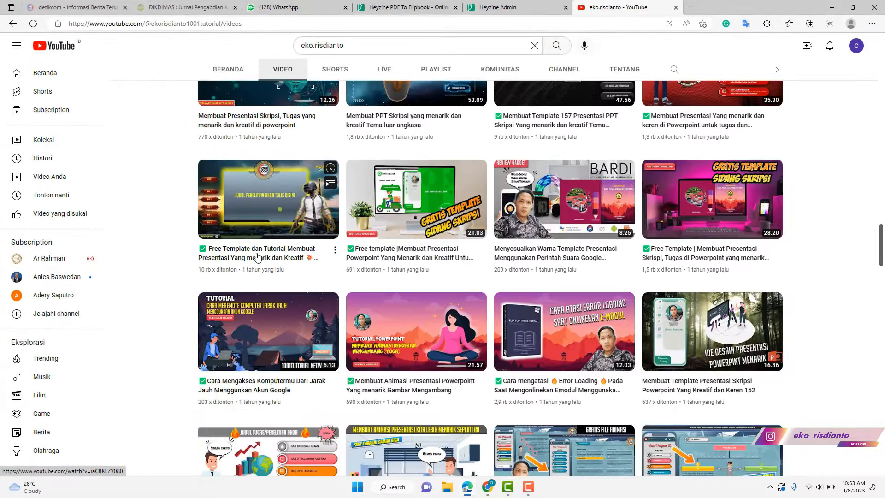
left_click(257, 254)
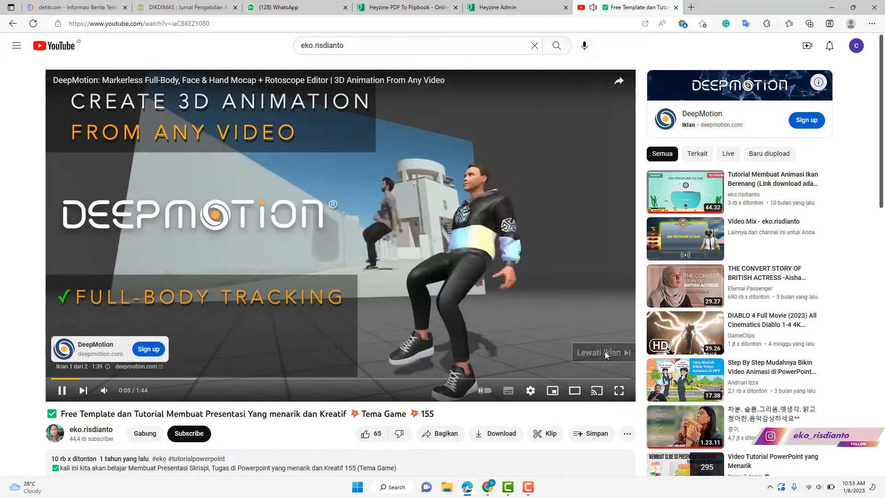
left_click(599, 352)
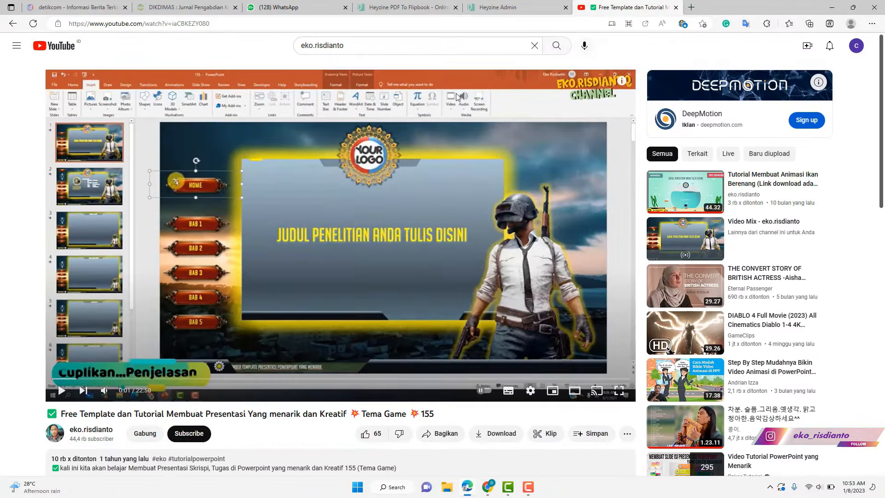
left_click(504, 9)
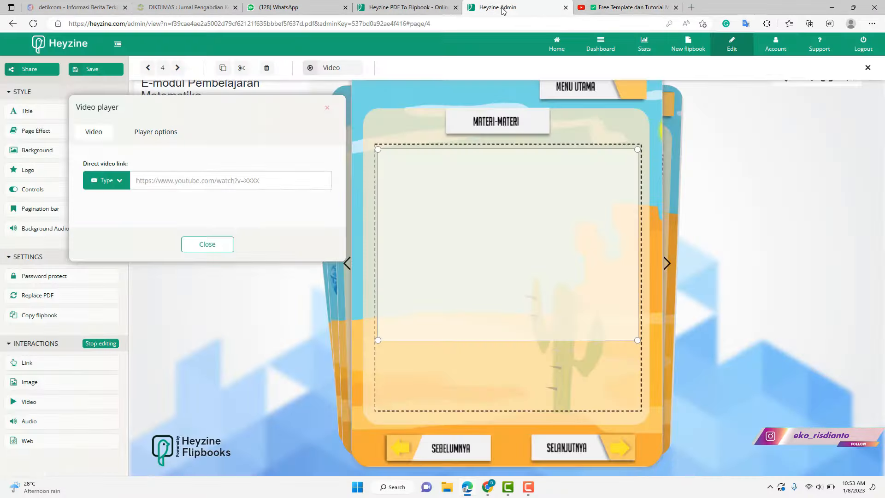
- Paste the tutorial's YouTube URL as the Direct video link and shorten the embed from the bottom
right_click(177, 182)
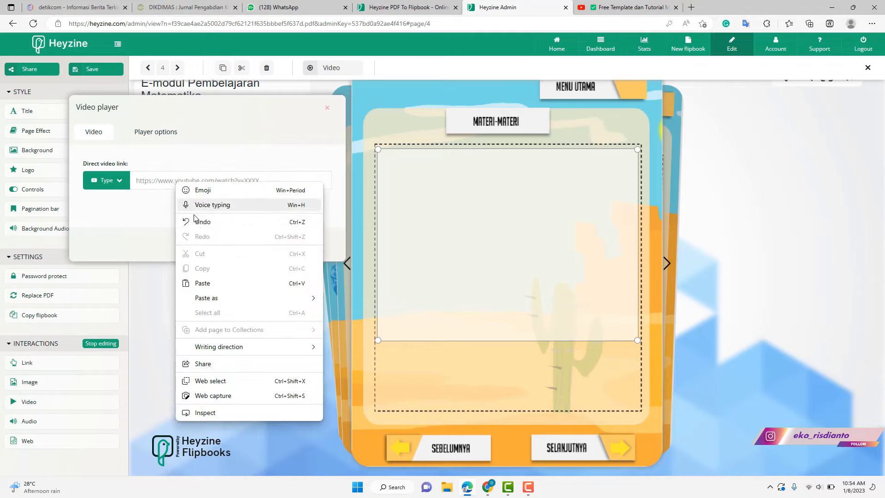
left_click(206, 281)
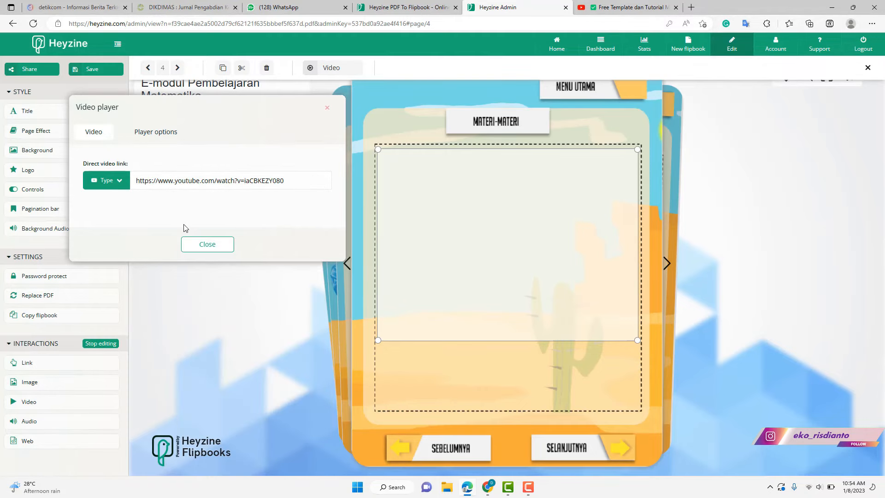
left_click(214, 247)
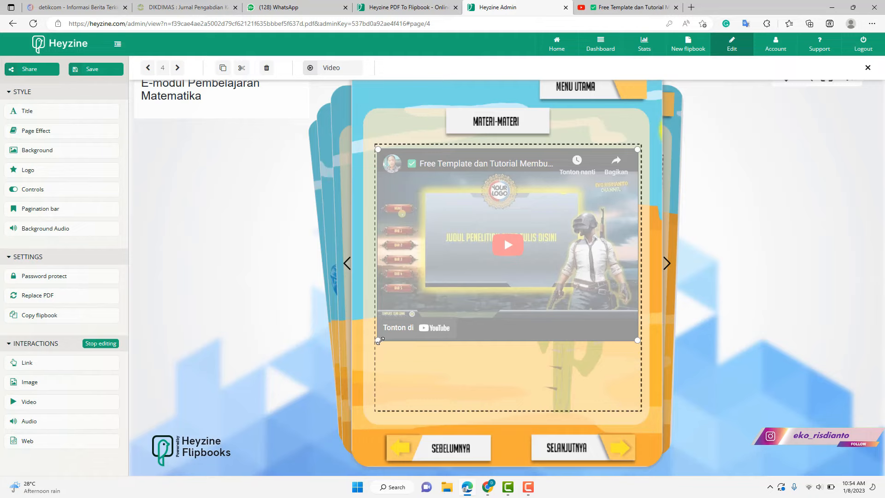
left_click_drag(380, 340, 378, 304)
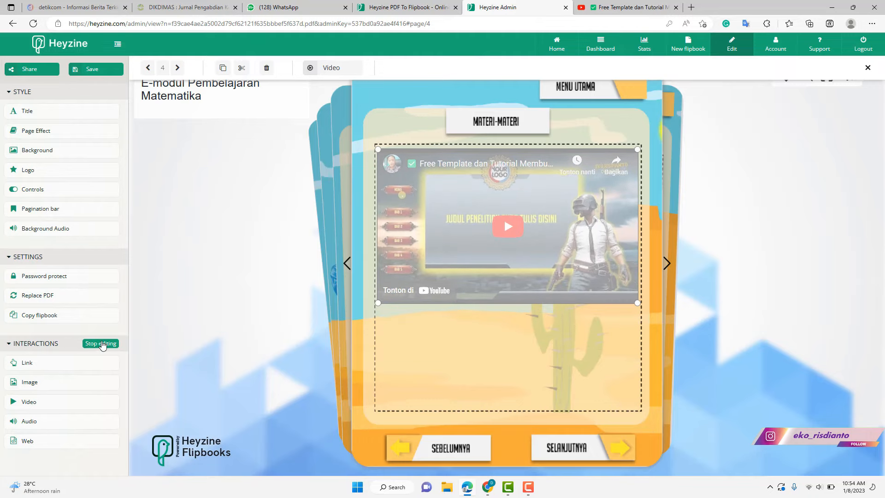
left_click(105, 345)
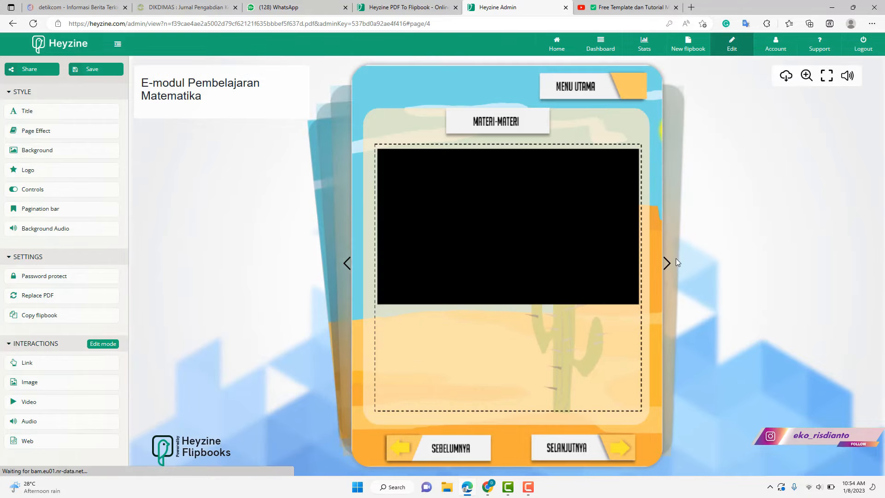
left_click(501, 236)
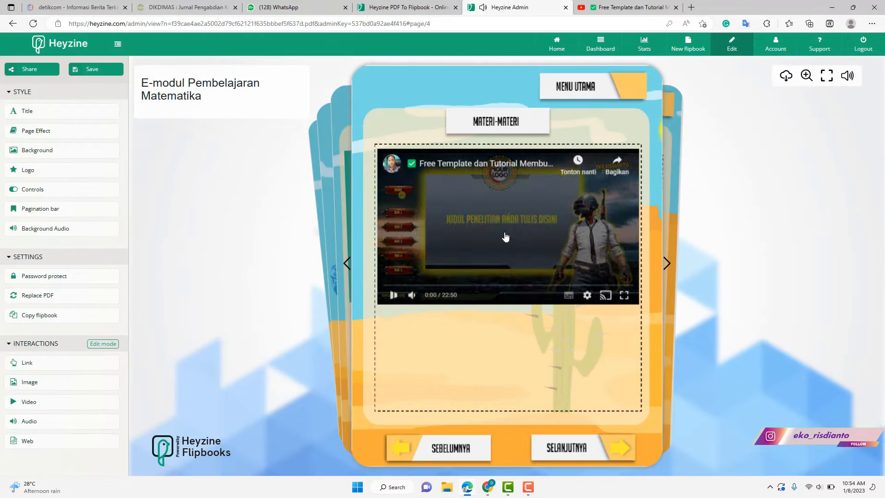
left_click(394, 296)
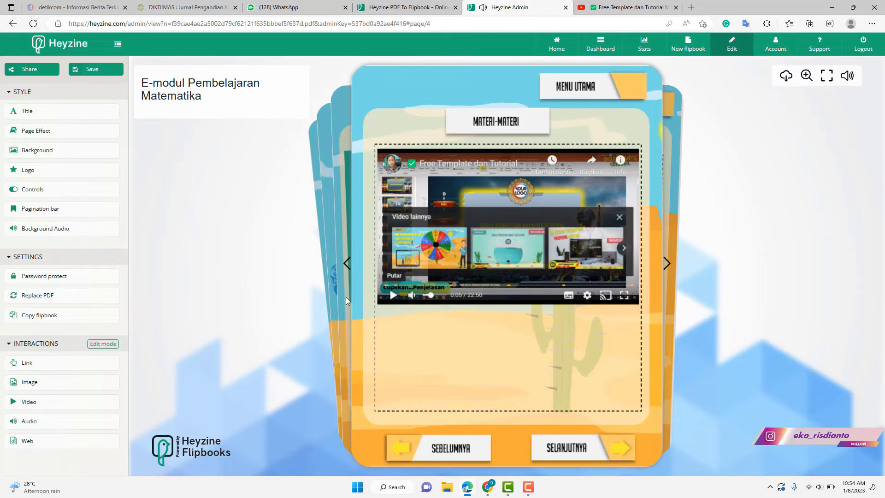
left_click(619, 219)
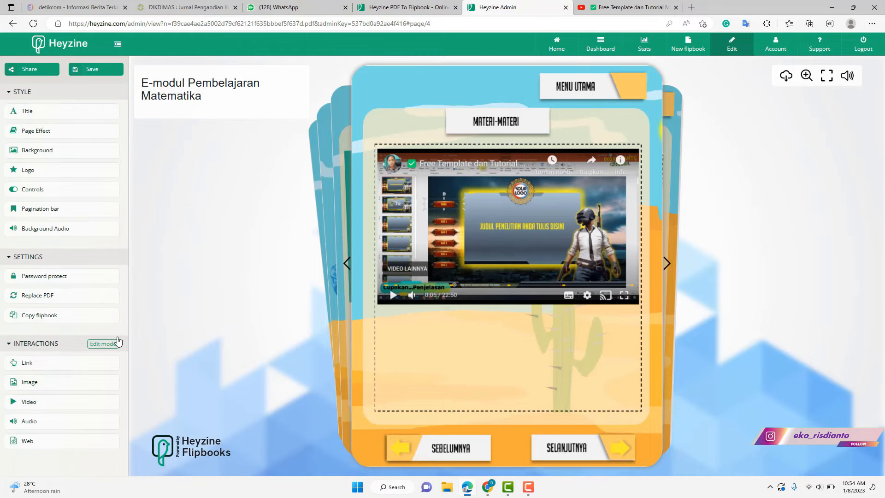
left_click(94, 350)
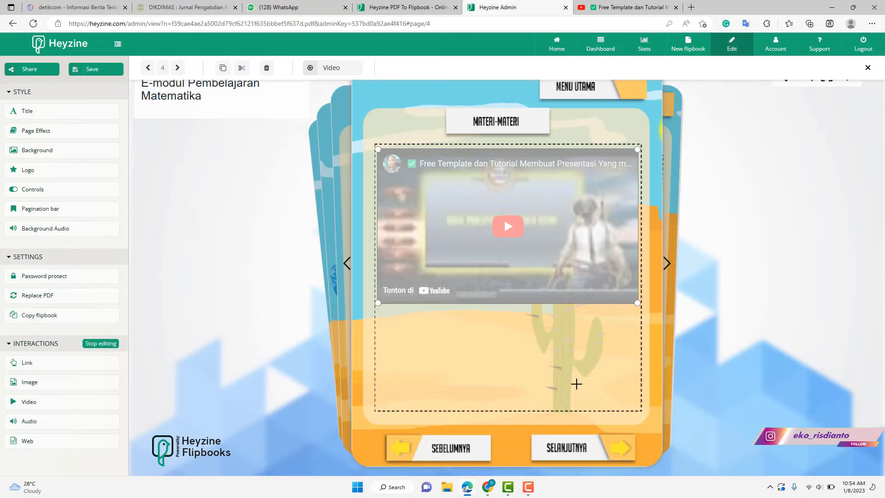
- Add an audio box under the video playing Kurt - Cheel.mp3, titled 'test a'
left_click_drag(395, 328, 430, 336)
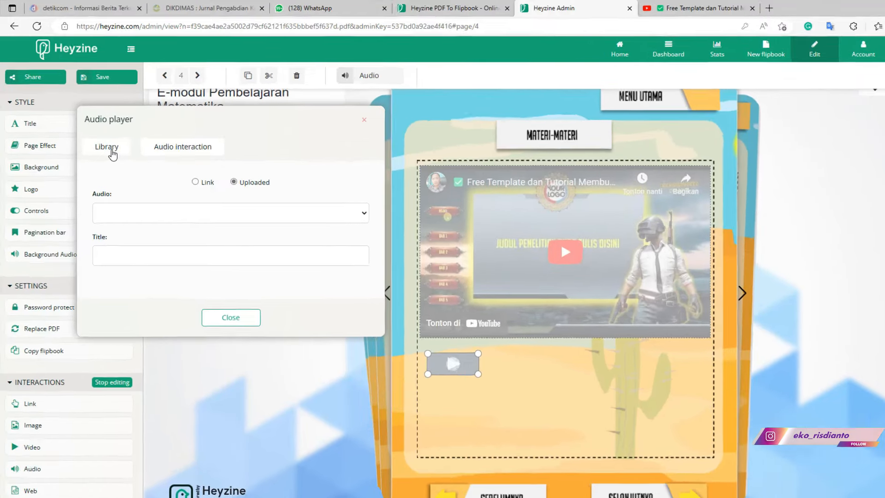
left_click(97, 134)
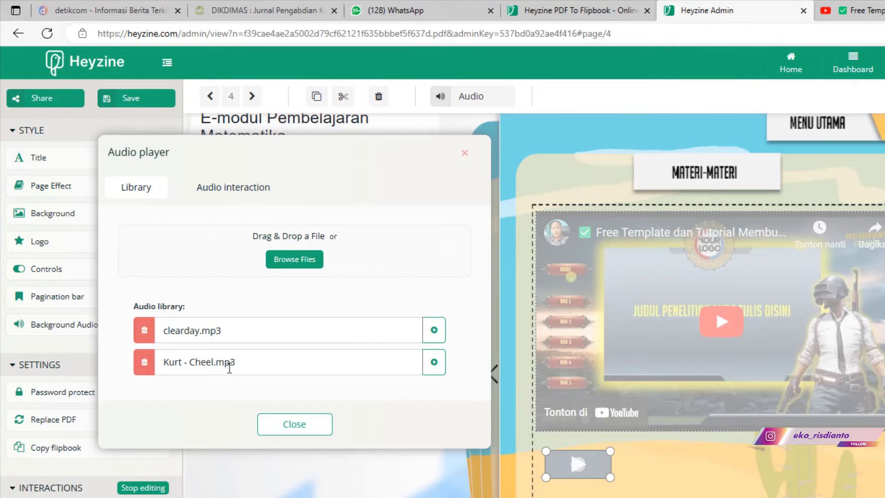
left_click(243, 191)
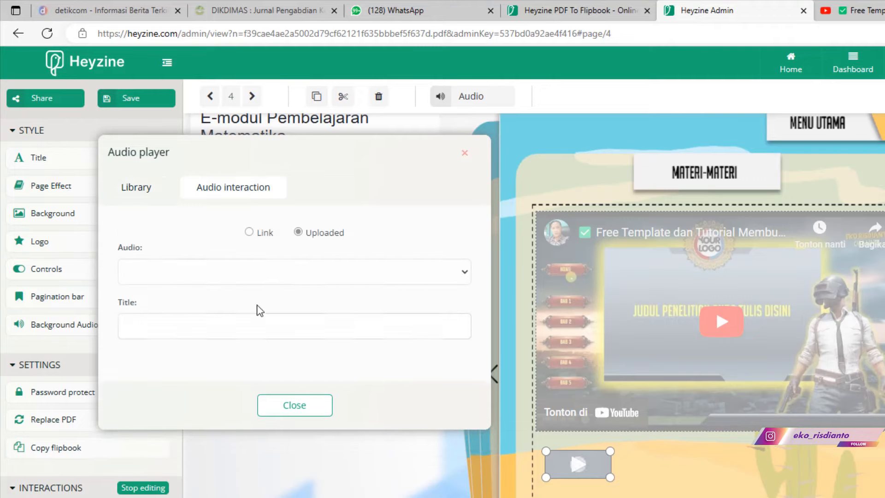
left_click(410, 272)
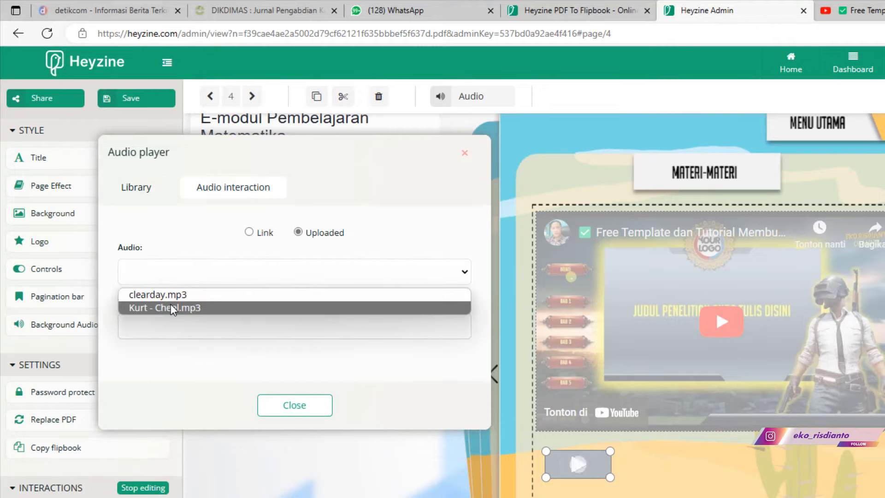
left_click(170, 305)
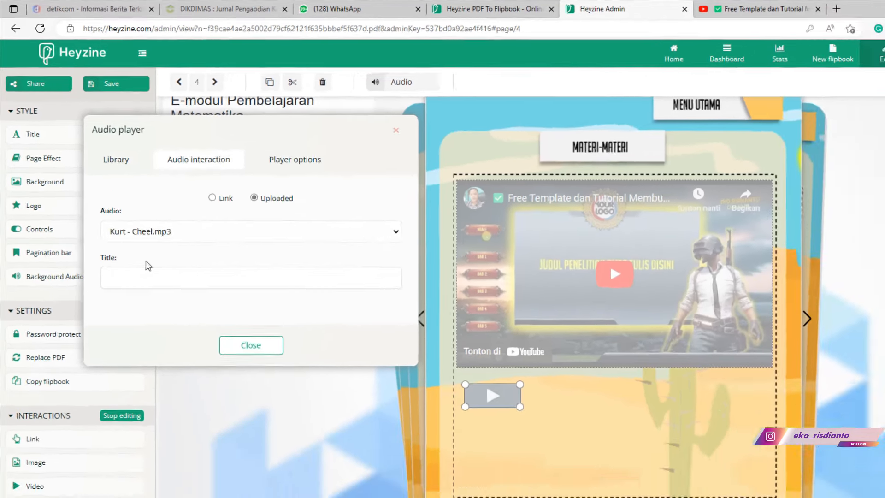
left_click(186, 326)
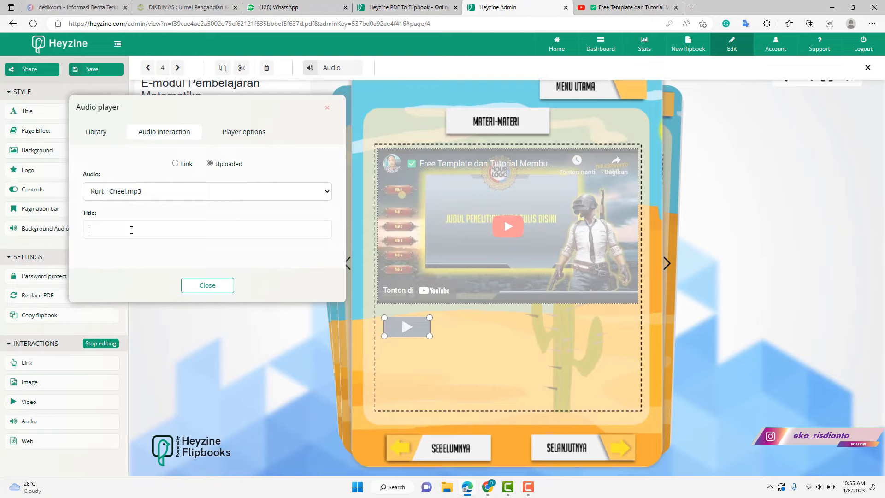
type("test audio")
left_click(208, 285)
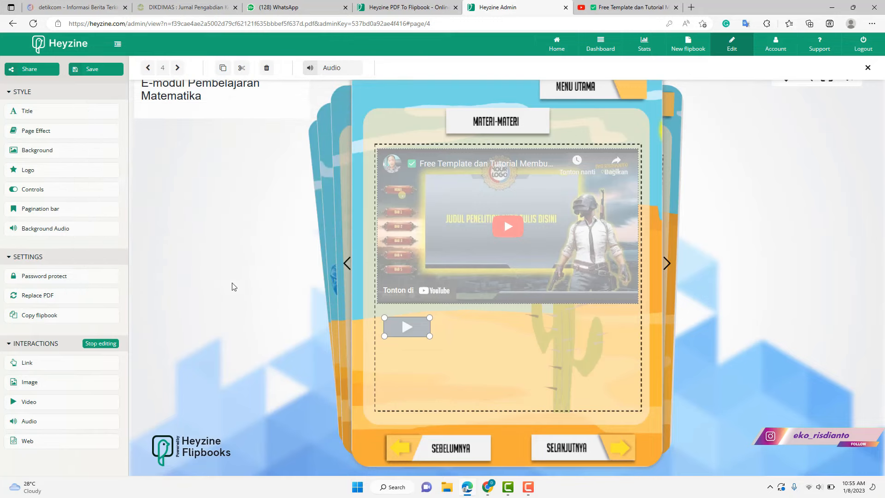
- Preview page 4 and play, then pause, the embedded tutorial video
left_click(107, 349)
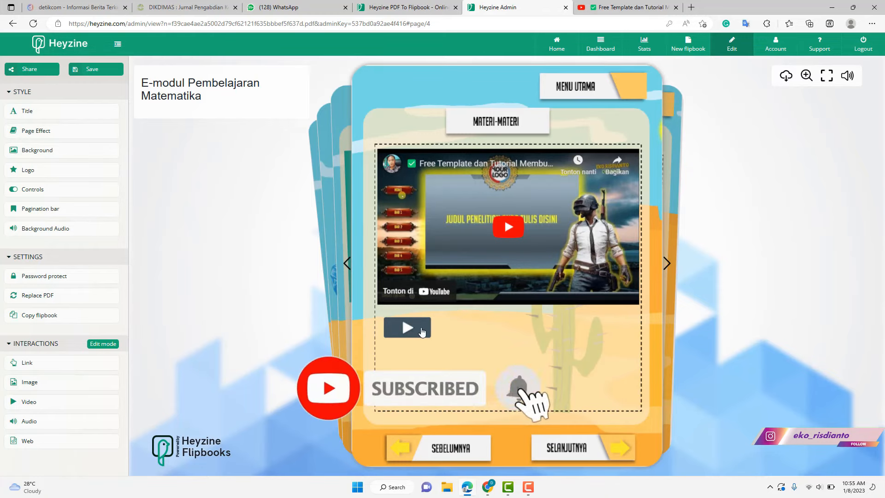
left_click(508, 239)
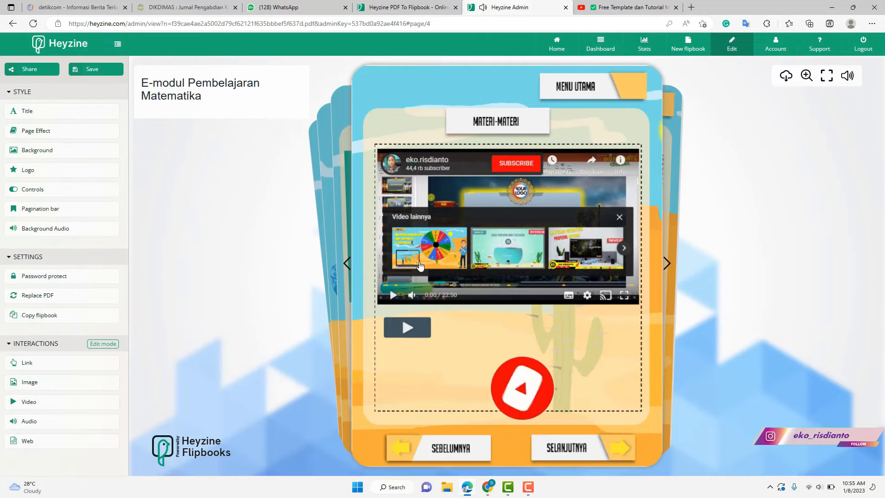
left_click(409, 331)
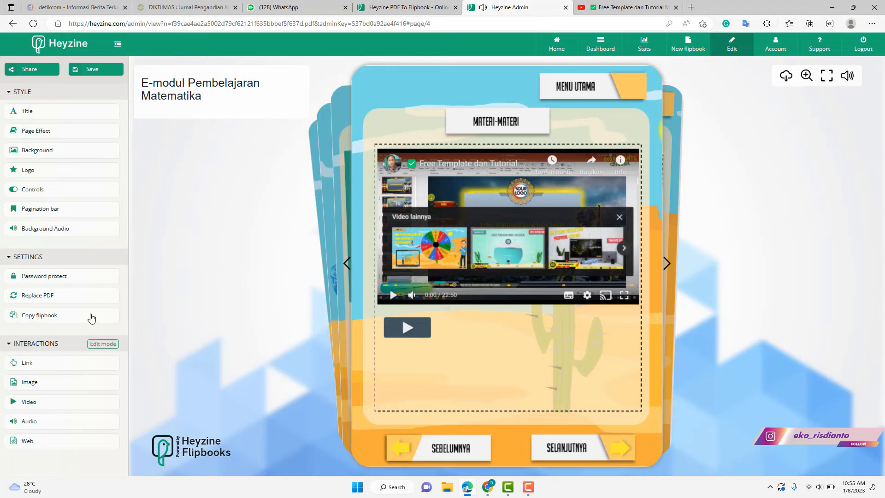
- Resume editing and advance the flipbook to page 5, DAFTAR PUSTAKA
left_click(89, 349)
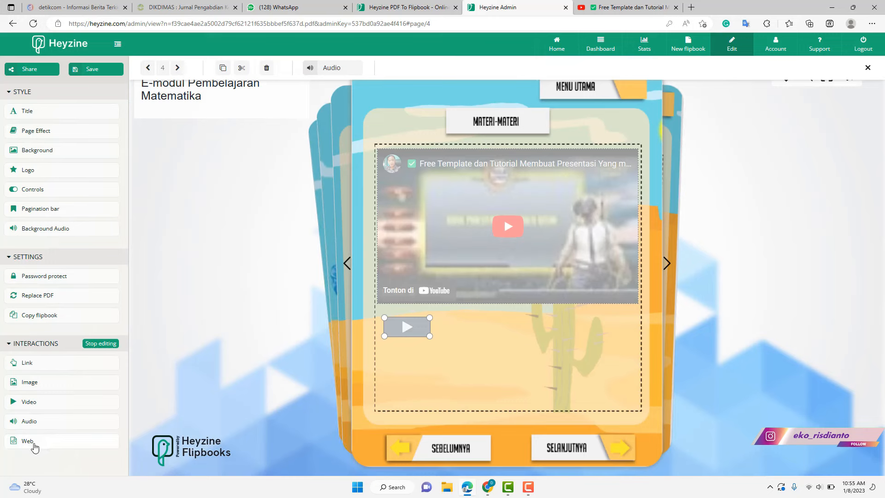
left_click(178, 69)
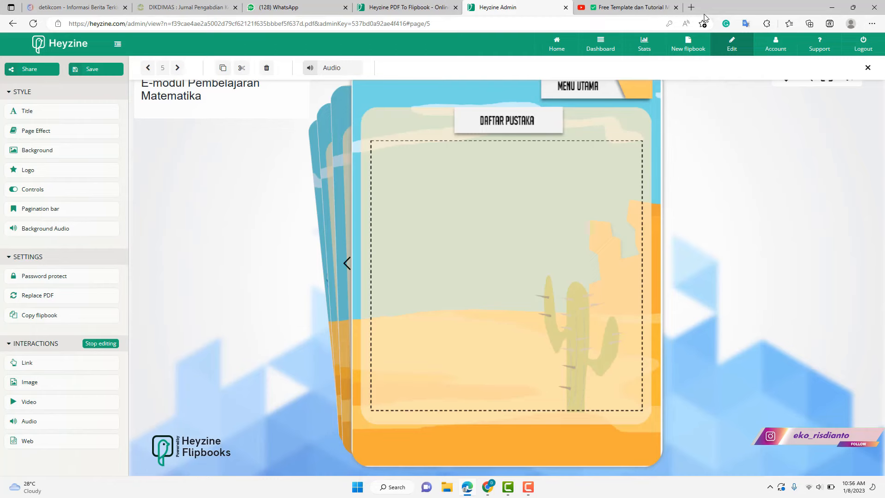
- Load the Wheel of Names site in a new Edge tab
left_click(692, 8)
type("whe")
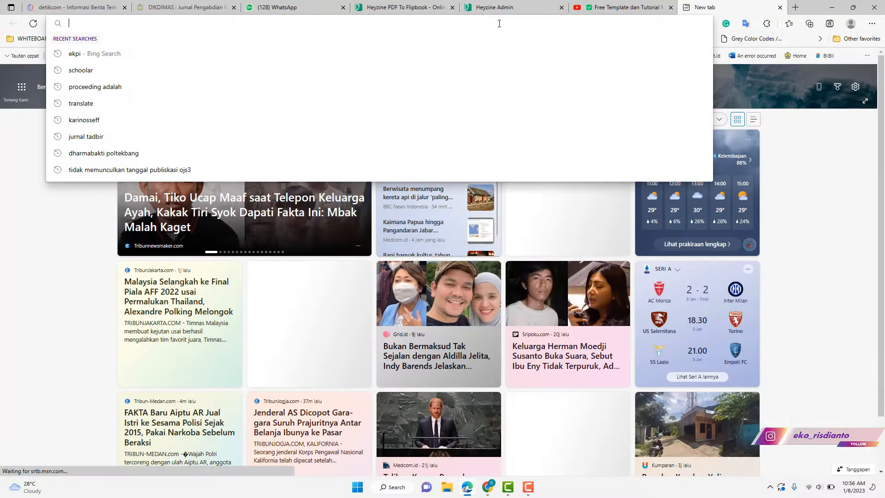
key("Return")
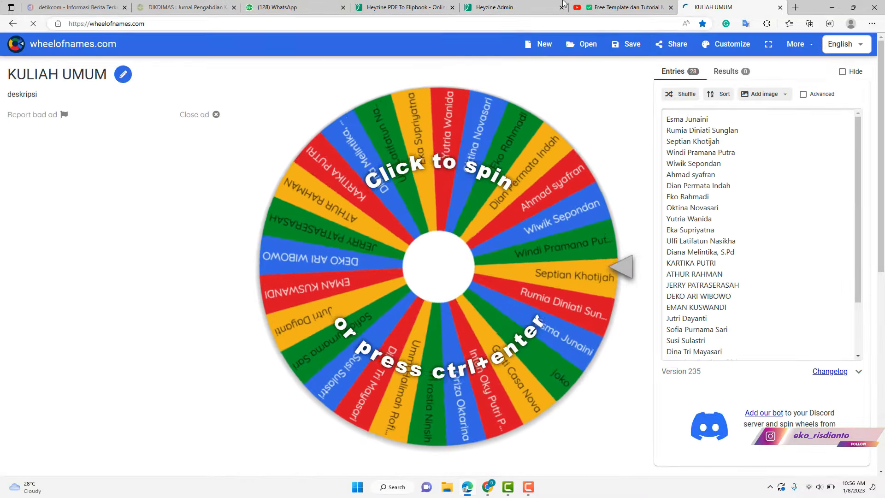
- Check the YouTube channel's videos page, then return to the Wheel of Names tab
left_click(615, 7)
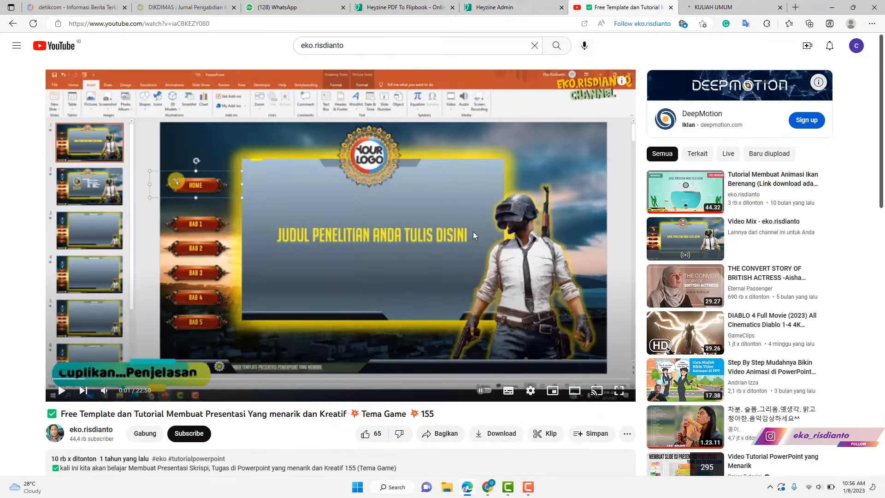
left_click(12, 24)
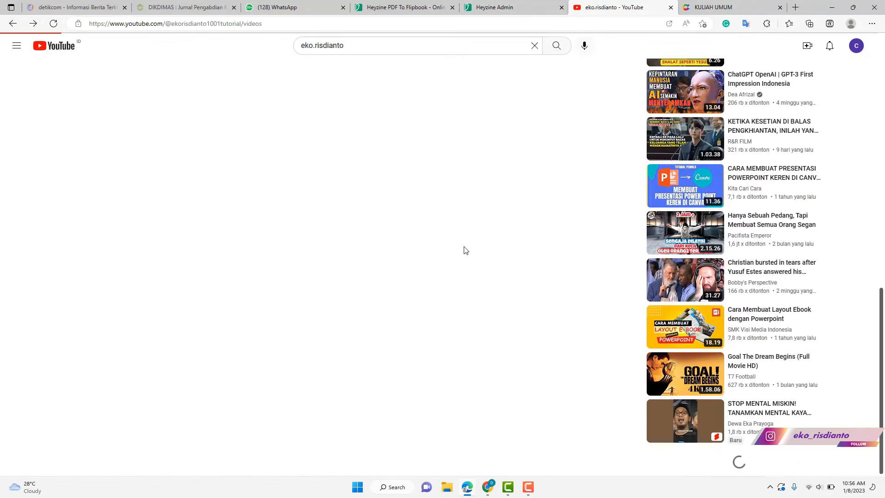
scroll(447, 247, "down", 3)
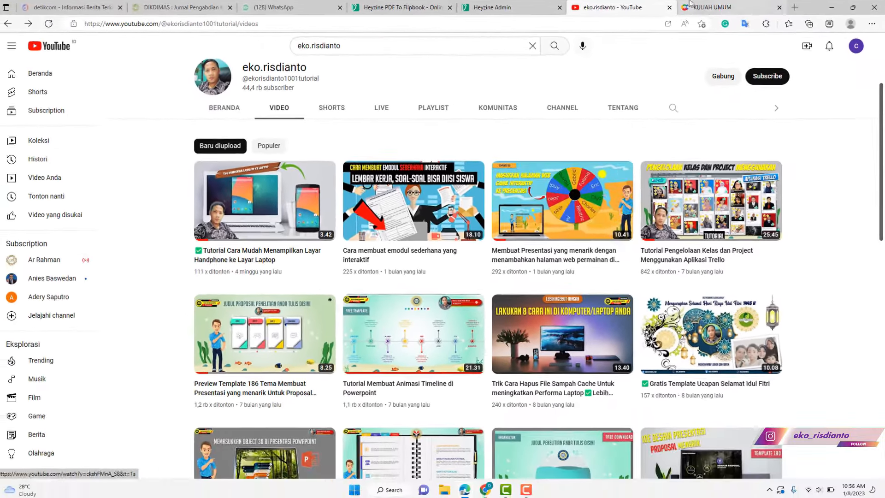
key("ctrl+Tab")
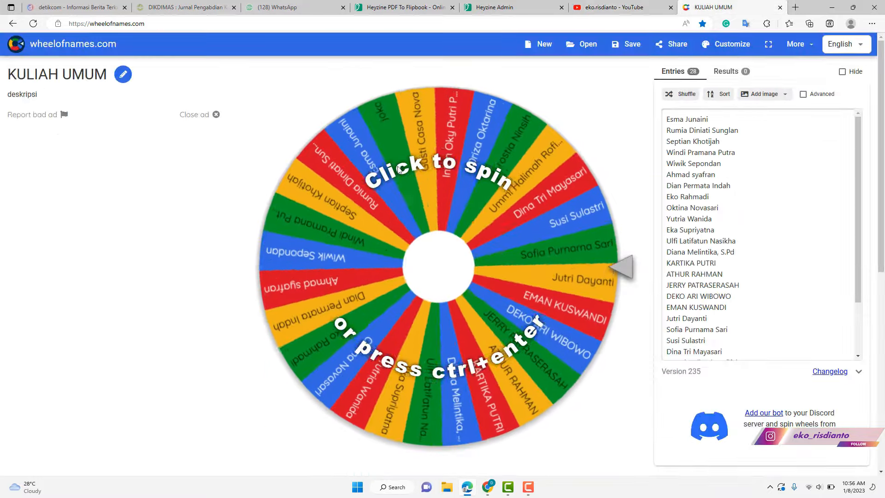
- Test-spin the KULIAH UMUM wheel, then begin creating a public share link
left_click(582, 226)
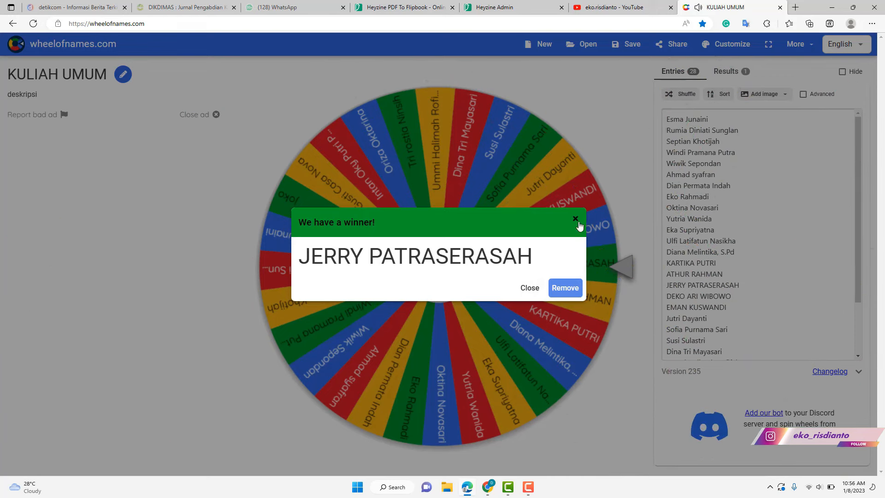
left_click(530, 288)
left_click(672, 44)
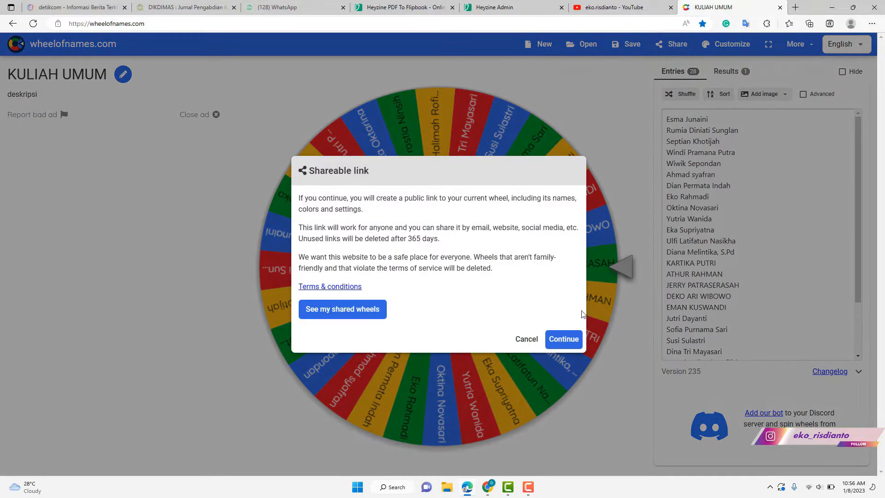
left_click(564, 340)
- Create and copy the wheel's link wheelofnames.com/ec8-hjz, then return to Heyzine
left_click_drag(308, 207, 356, 210)
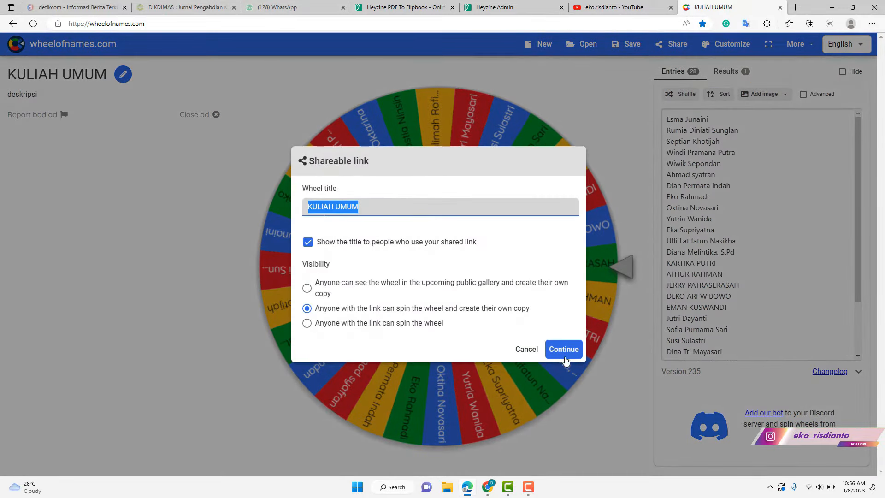
left_click(565, 355)
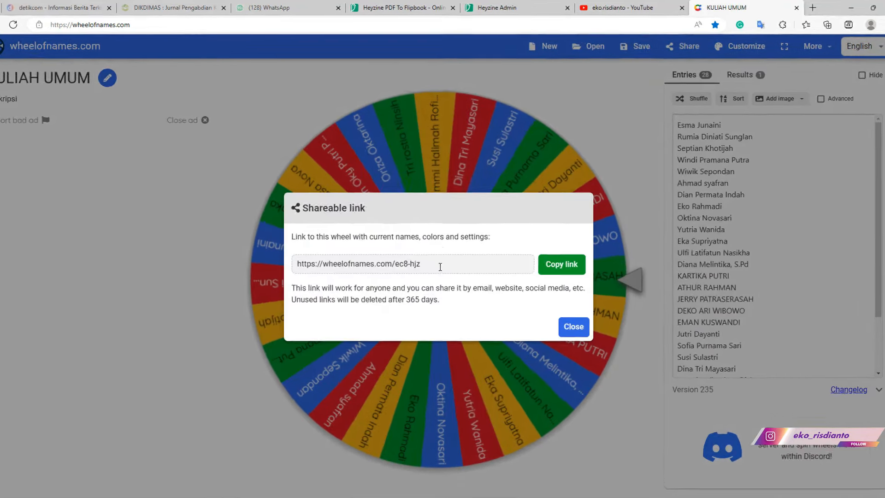
left_click(381, 257)
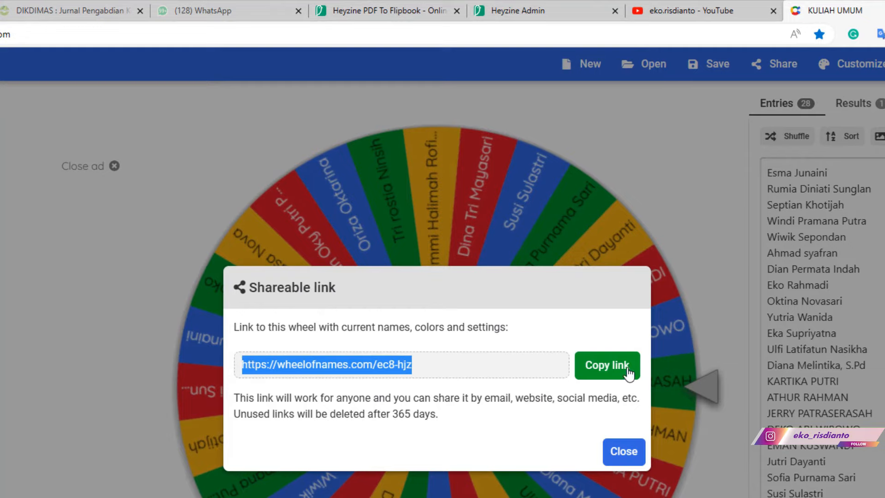
left_click(629, 372)
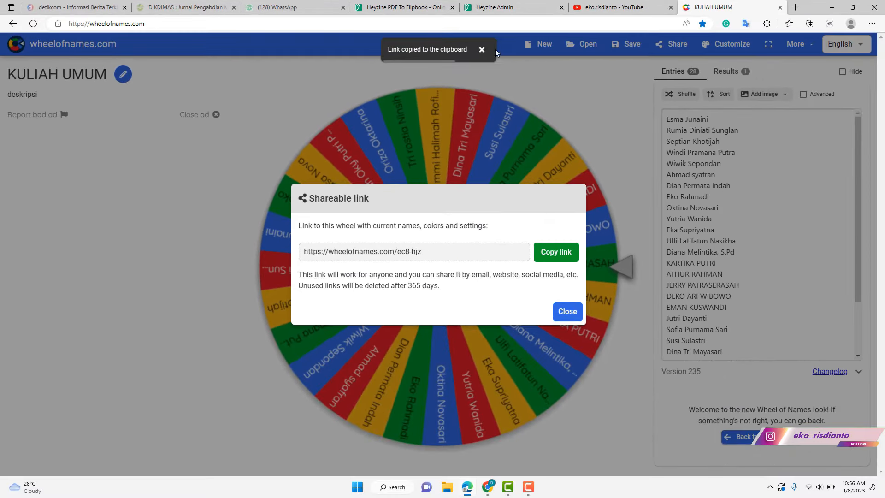
left_click(500, 8)
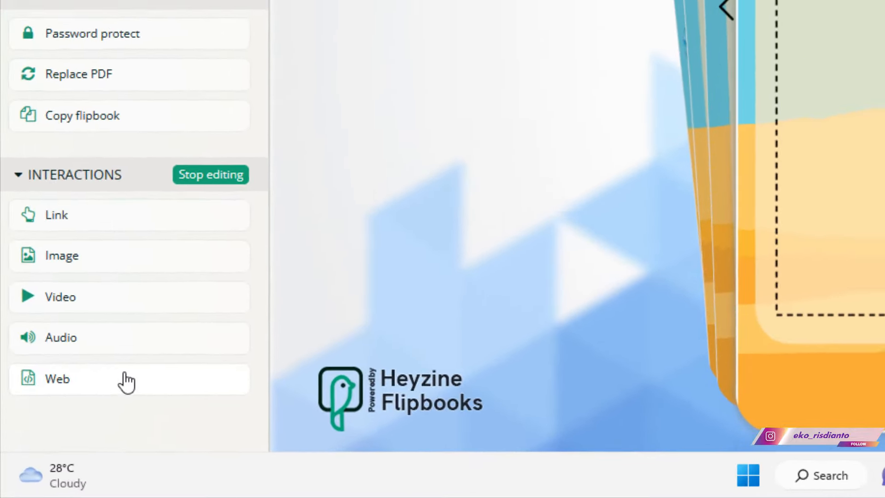
- Draw a web area on DAFTAR PUSTAKA and embed the pasted Wheel of Names link
left_click(58, 441)
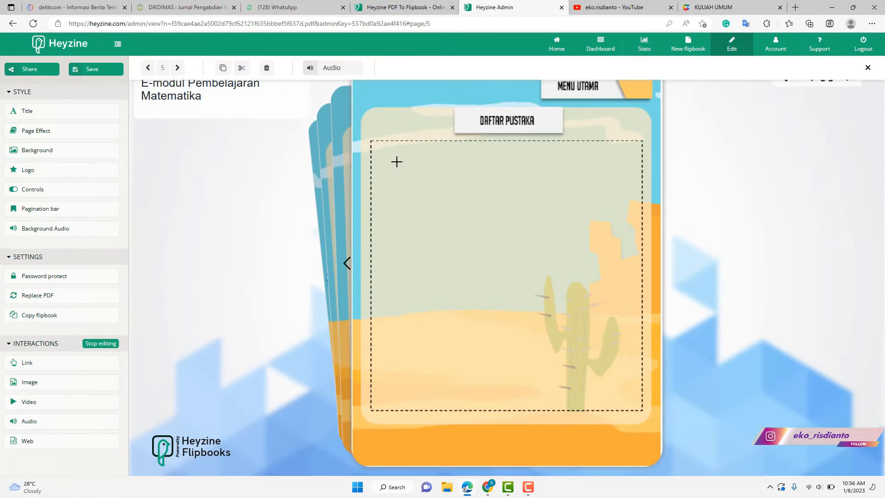
left_click_drag(374, 145, 639, 296)
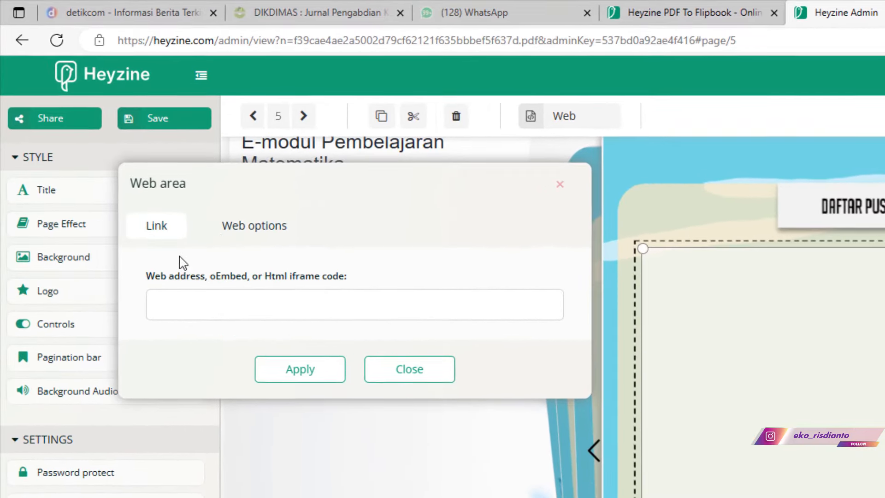
left_click(242, 232)
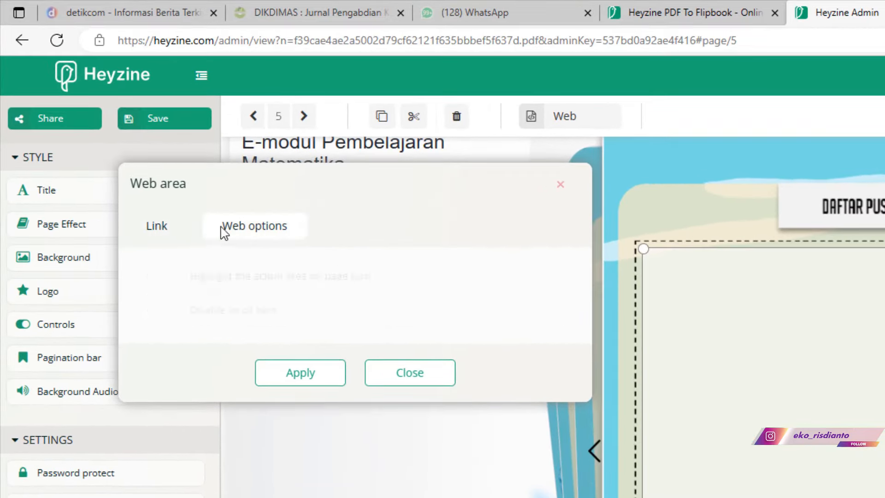
left_click(160, 229)
right_click(180, 291)
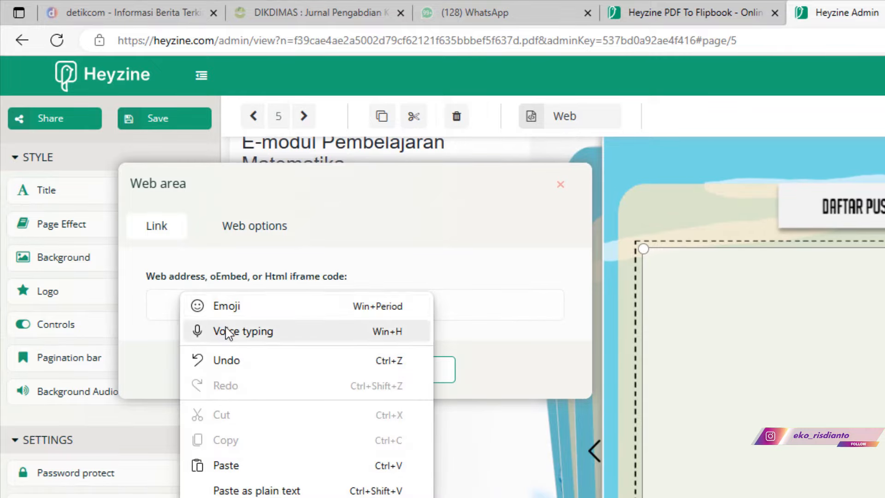
left_click(225, 465)
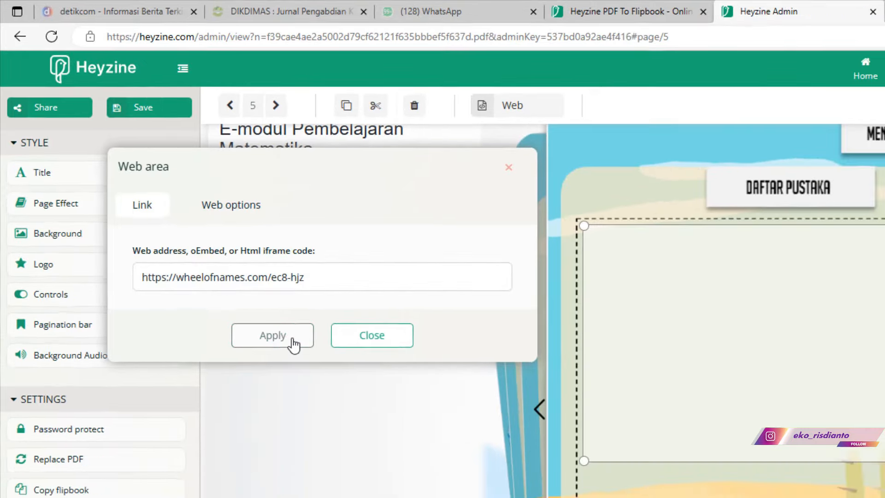
left_click(323, 376)
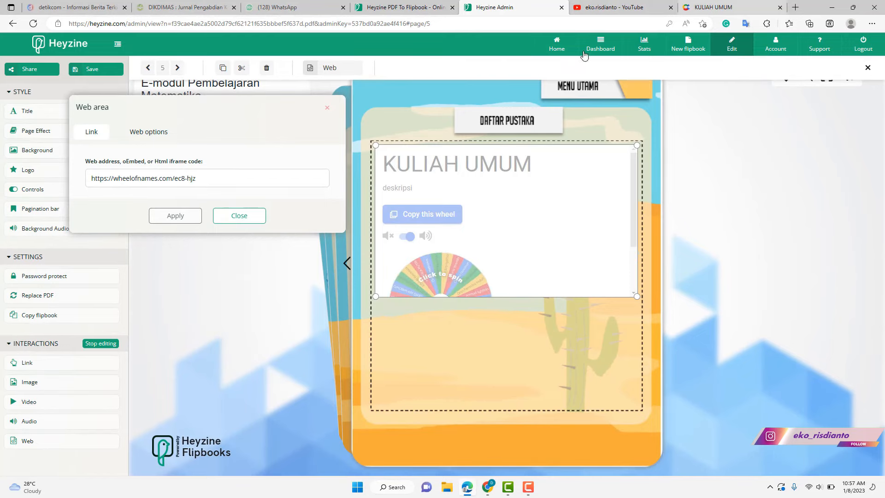
left_click(328, 108)
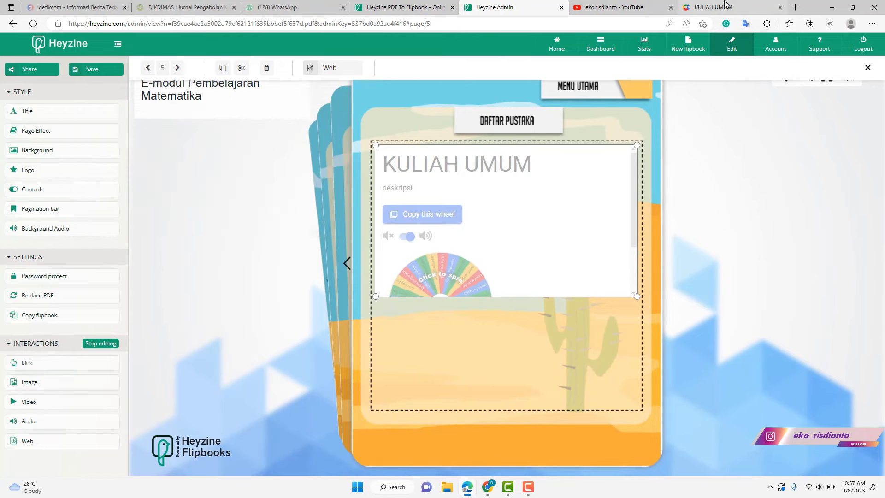
- Dismiss the wheel's share notice, stretch the web frame downward, and switch to preview
left_click(725, 4)
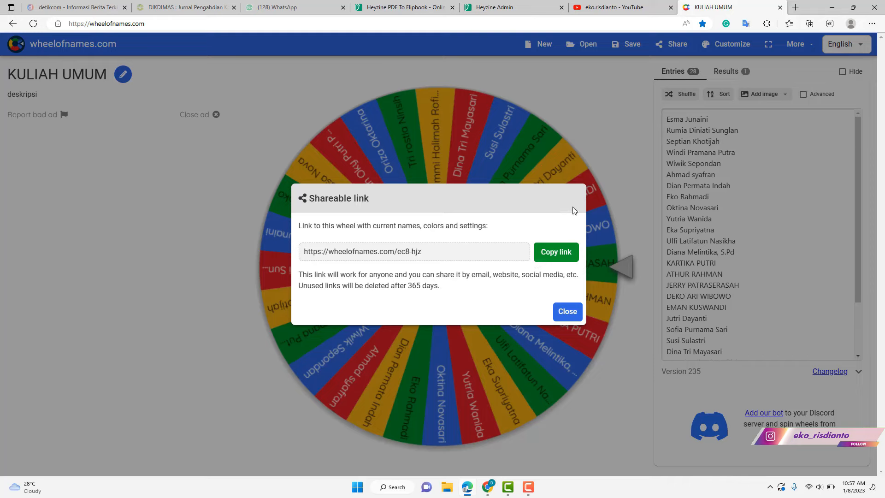
left_click(572, 322)
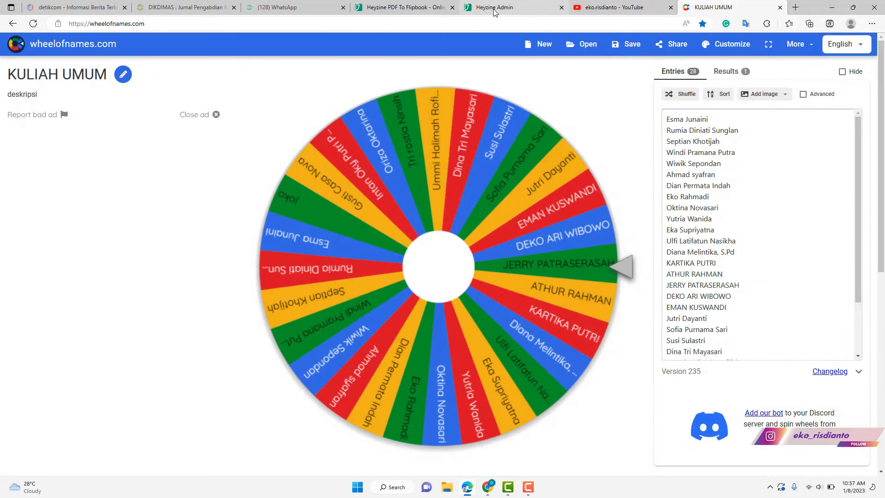
left_click(497, 7)
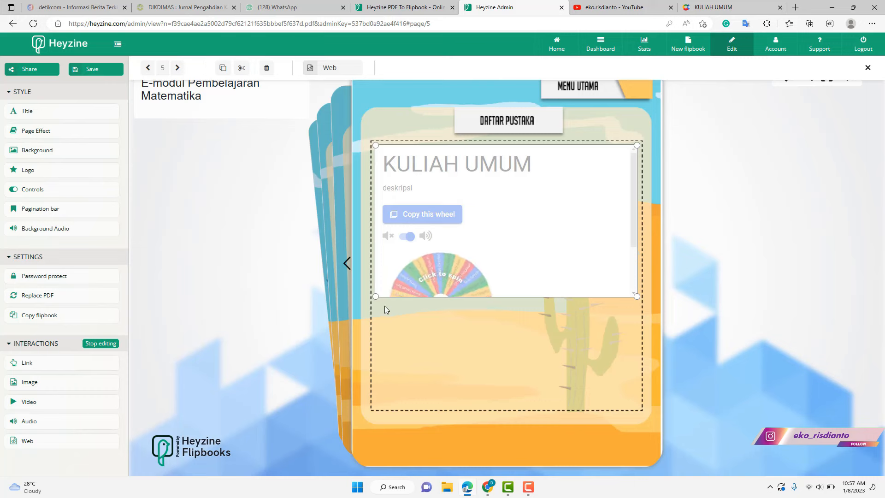
left_click_drag(376, 297, 372, 362)
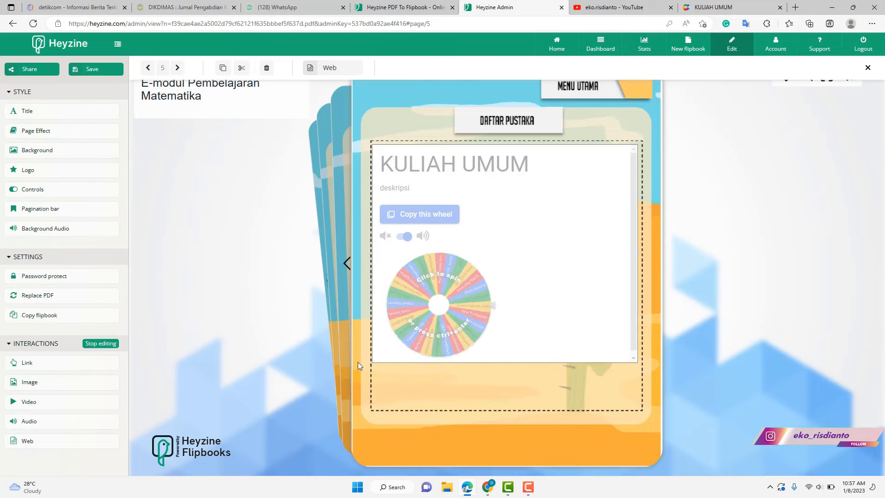
left_click(100, 344)
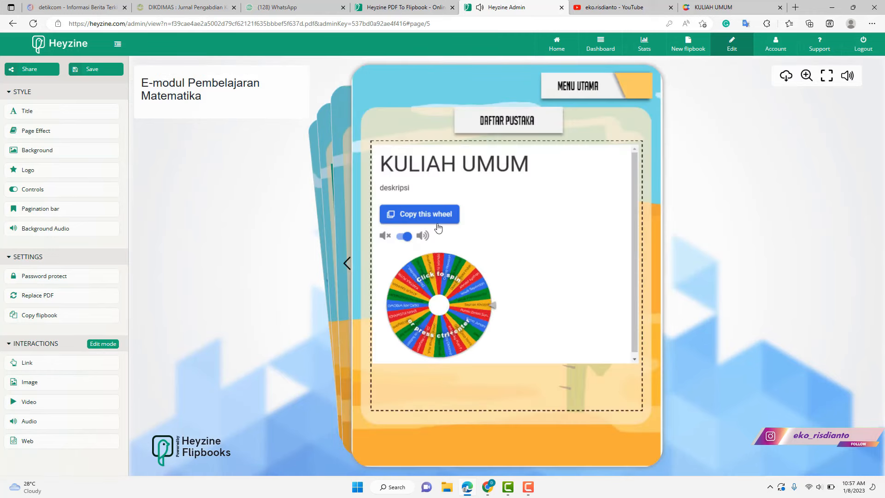
- Spin the embedded wheel in preview, then turn back to page 4, MATERI-MATERI
left_click(460, 294)
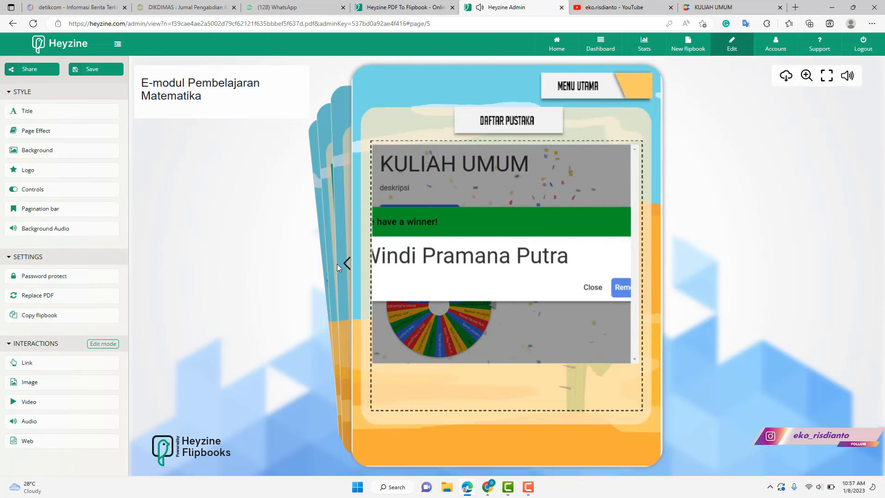
left_click(348, 266)
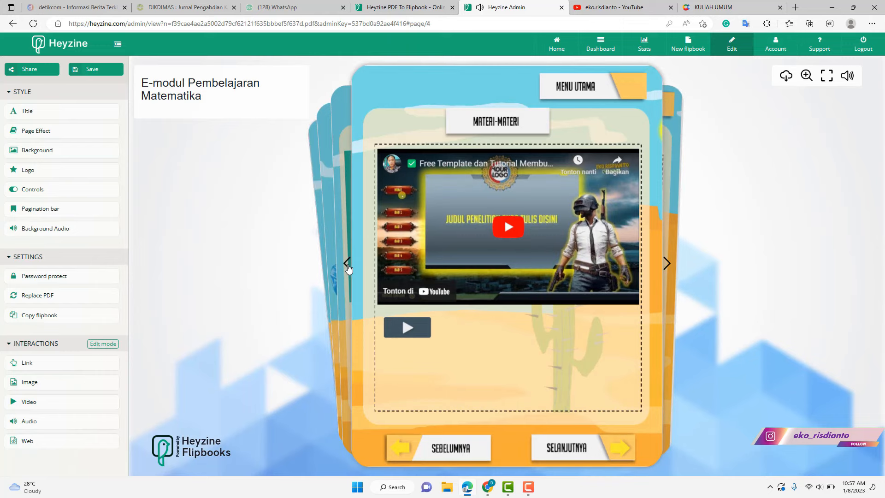
- Page back to the MENU page, save the flipbook, and show its Share link
left_click(349, 266)
left_click(349, 267)
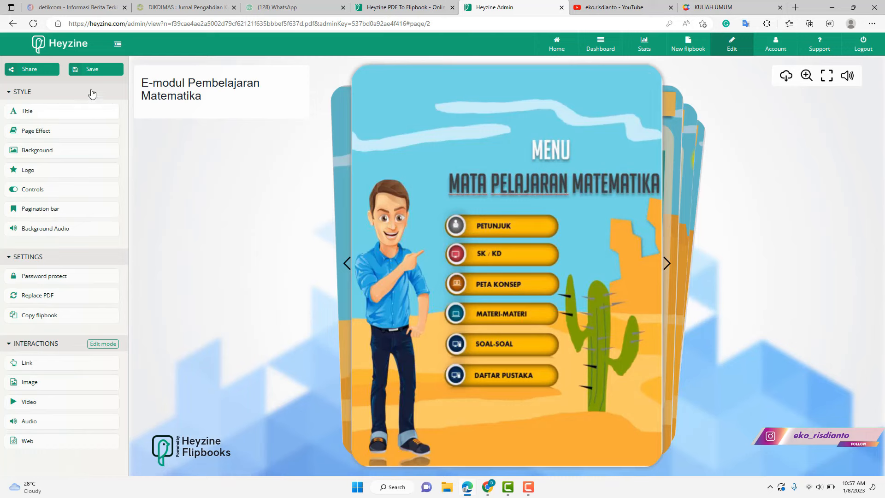
left_click(97, 69)
left_click(32, 70)
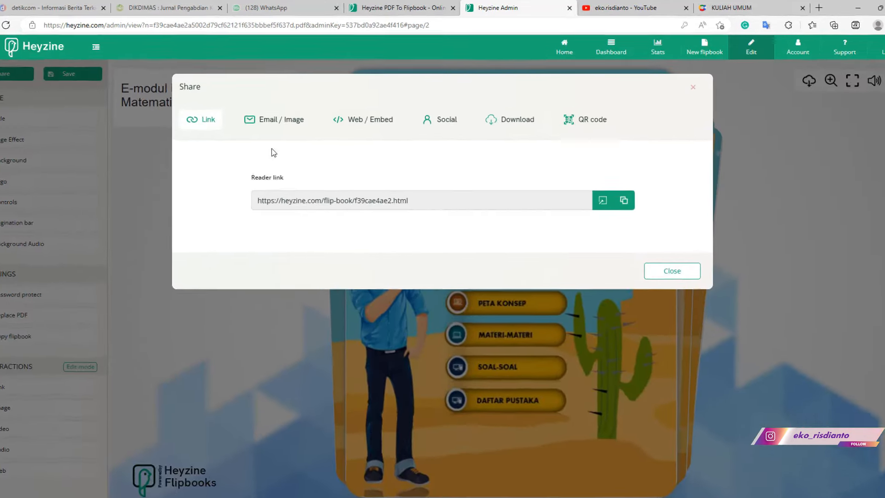